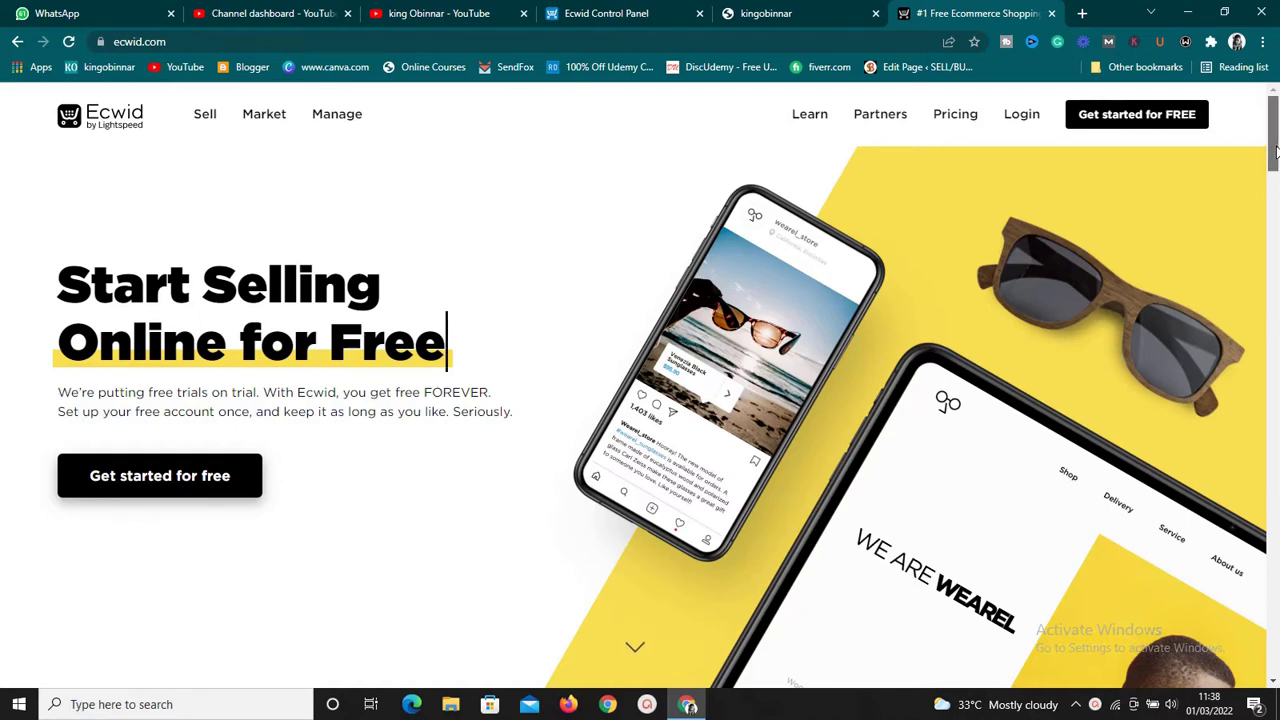
- Look over the Ecwid homepage down to the Sell anywhere section and glance at the YouTube channel's videos page
{"action": "mouse_move", "coordinate": [1275, 150]}
{"action": "left_mouse_down"}
{"action": "mouse_move", "coordinate": [1274, 310]}
{"action": "mouse_move", "coordinate": [1275, 140]}
{"action": "left_mouse_up"}
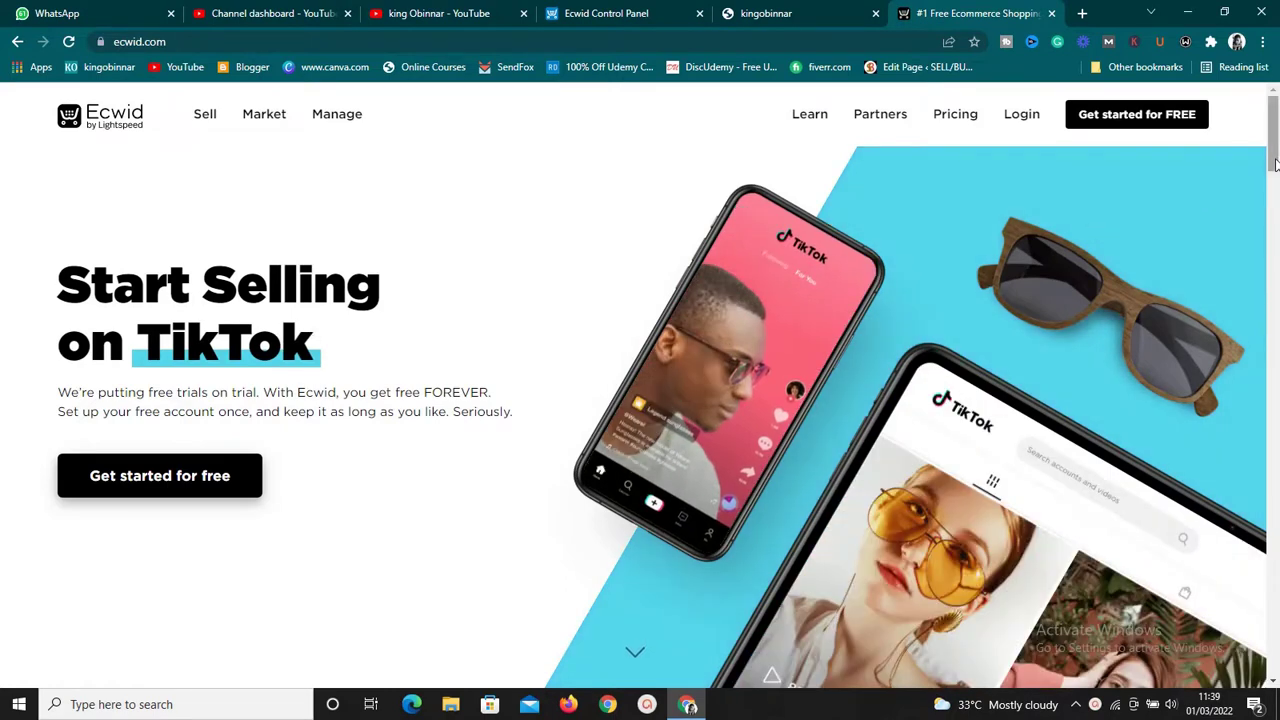
{"action": "scroll", "coordinate": [1273, 205], "scroll_direction": "down", "scroll_amount": 1}
{"action": "left_click_drag", "start_coordinate": [1273, 205], "coordinate": [1273, 349]}
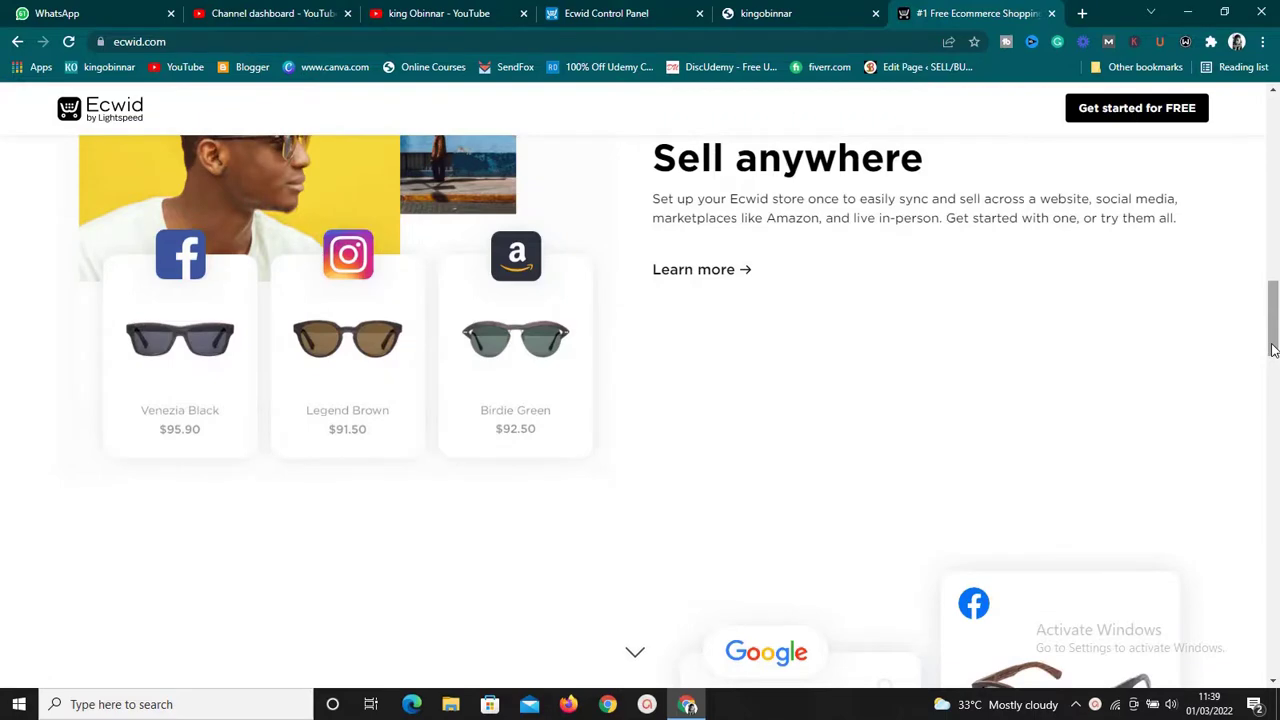
{"action": "left_click_drag", "start_coordinate": [1273, 340], "coordinate": [1274, 97]}
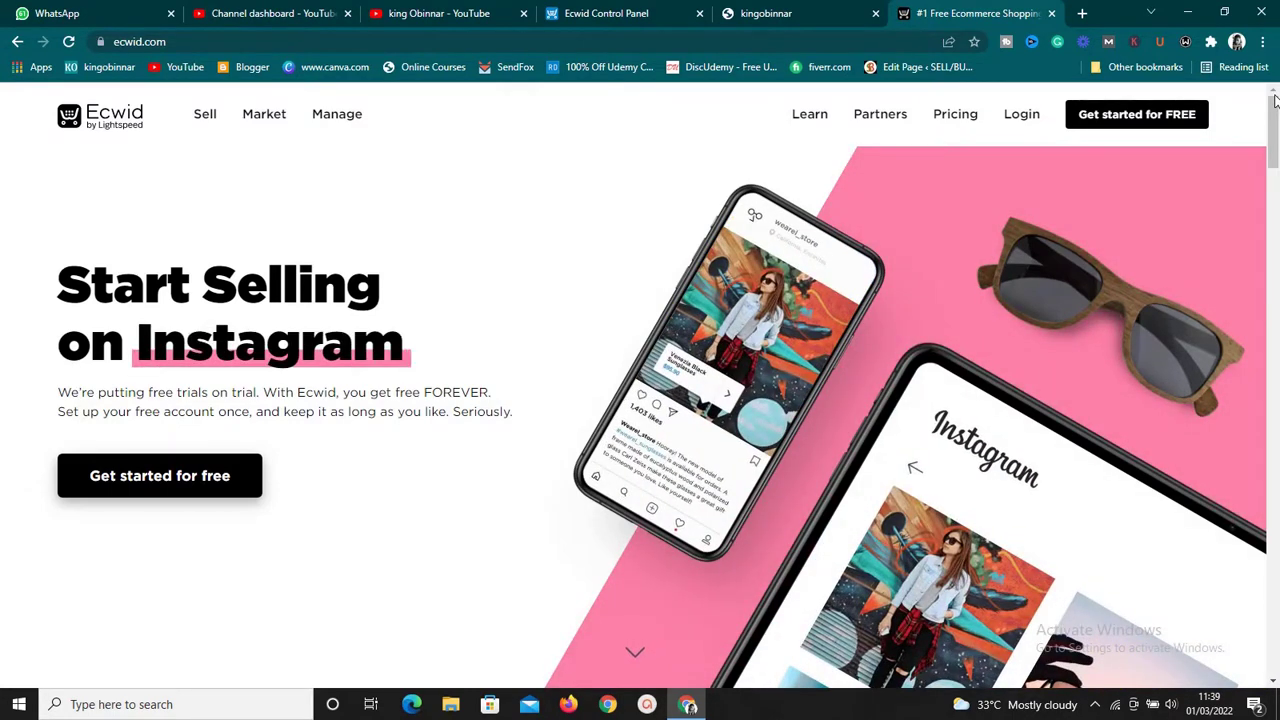
{"action": "left_click", "coordinate": [400, 13]}
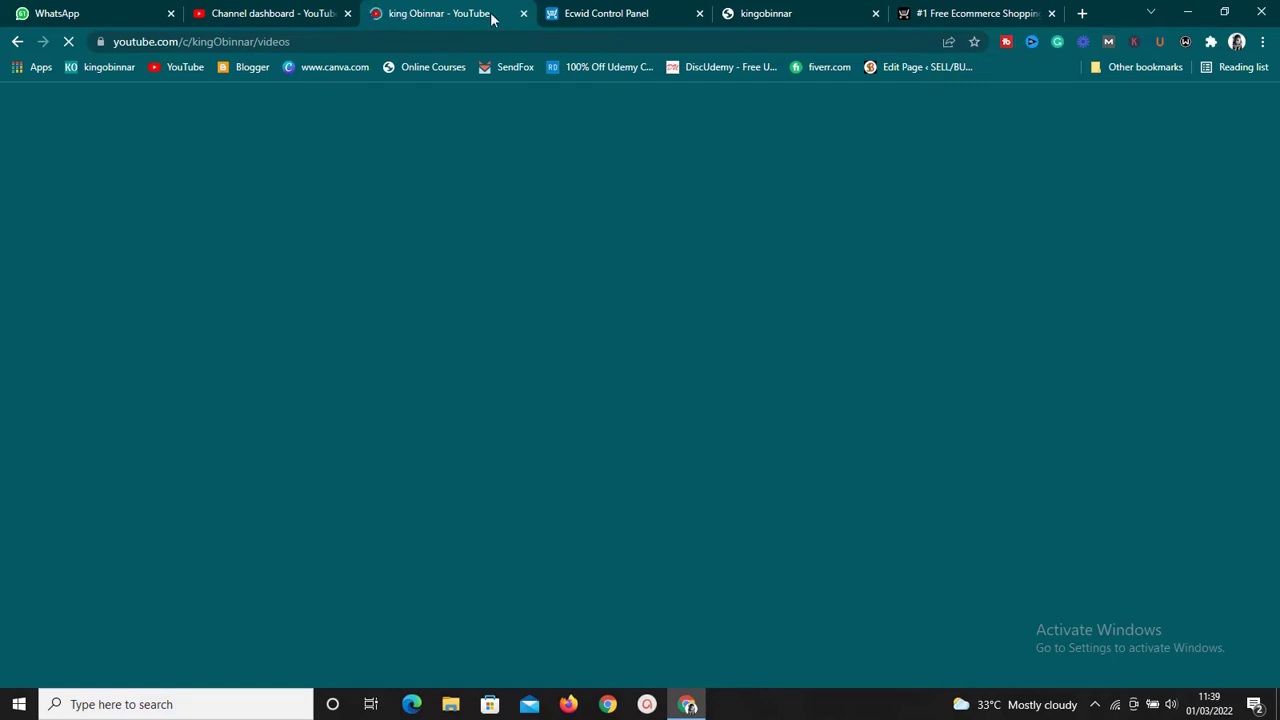
{"action": "left_click", "coordinate": [976, 9]}
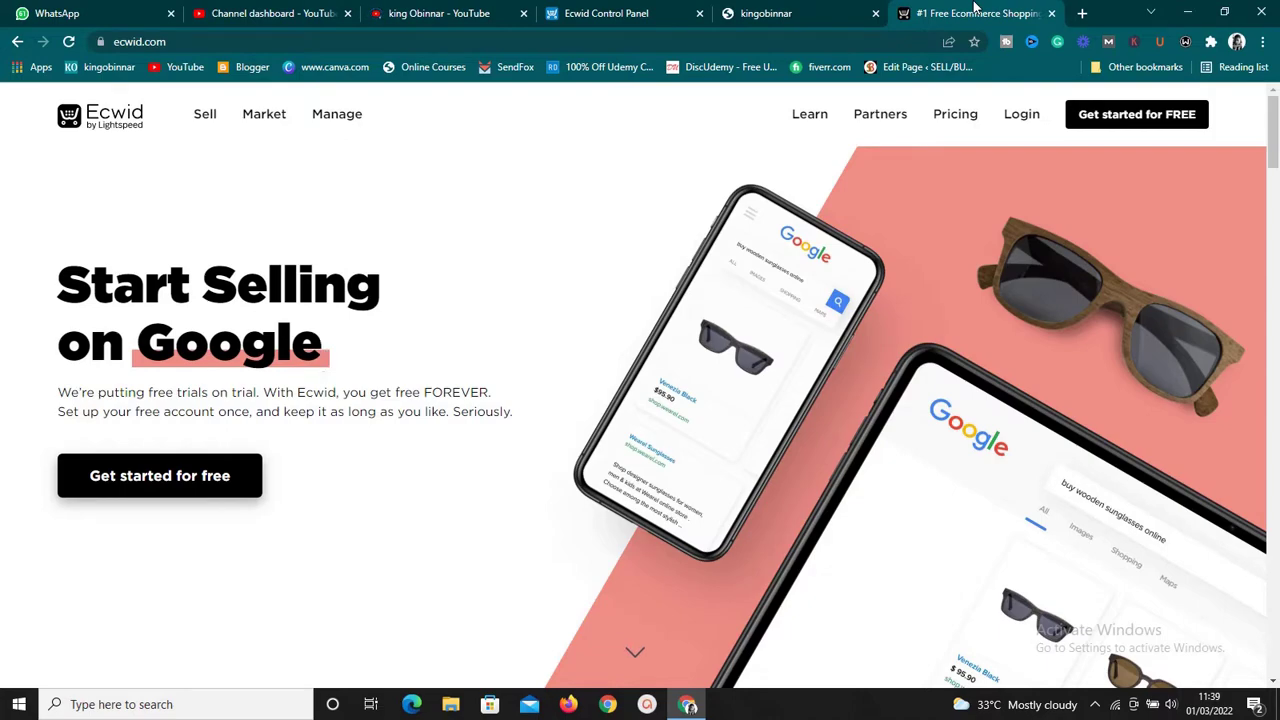
- Read through the Ecwid homepage, covering the Sell anywhere, Grow faster and Manage simply sections and the footer links
{"action": "scroll", "coordinate": [655, 165], "scroll_direction": "down", "scroll_amount": 2}
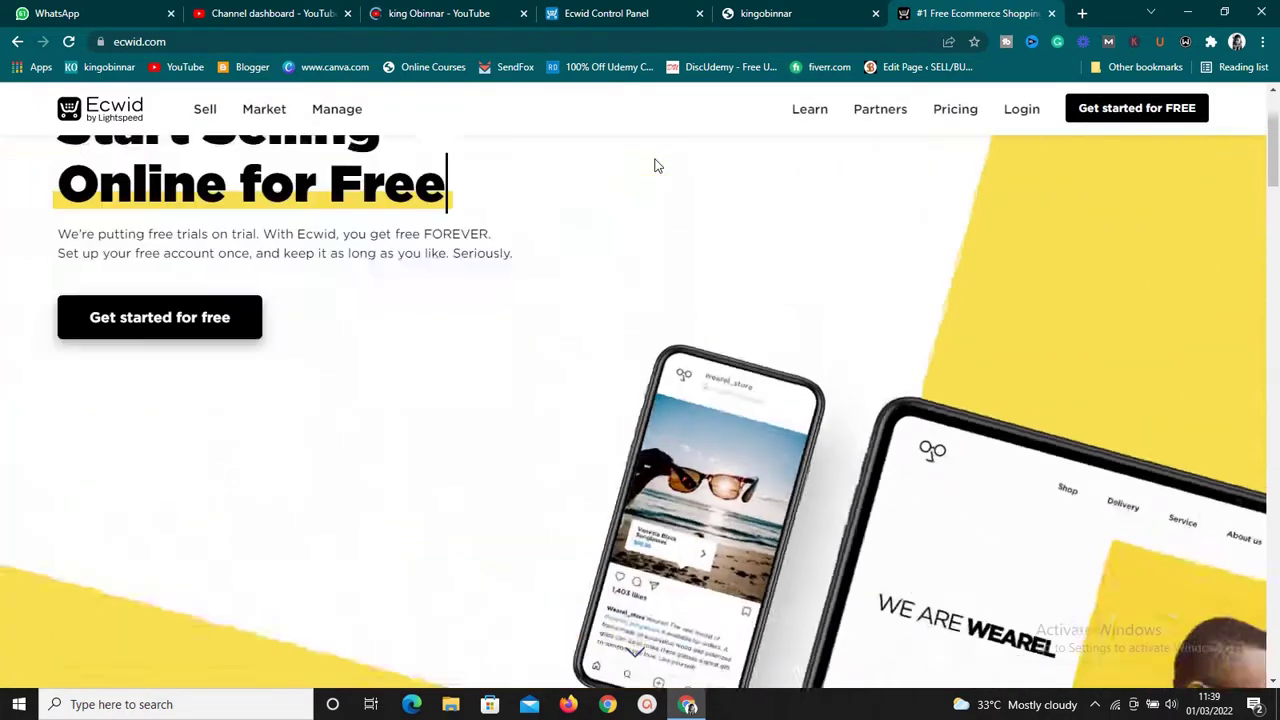
{"action": "scroll", "coordinate": [655, 165], "scroll_direction": "up", "scroll_amount": 2}
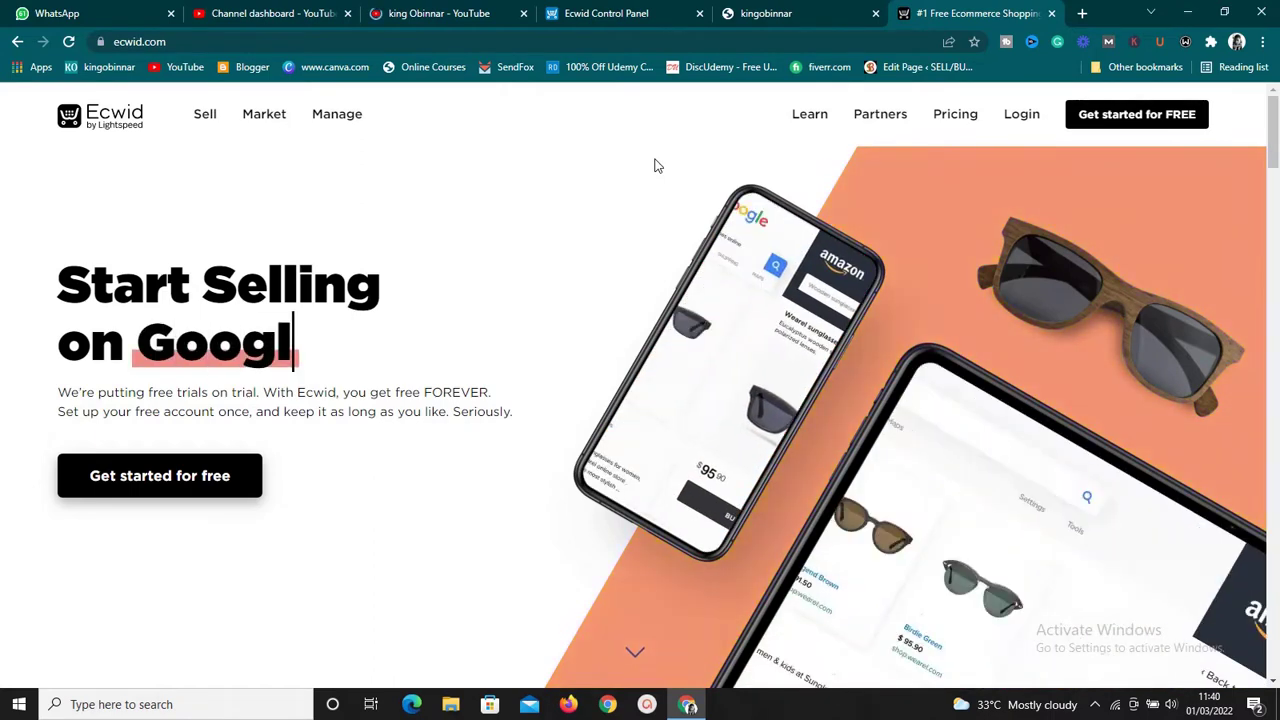
{"action": "scroll", "coordinate": [655, 166], "scroll_direction": "down", "scroll_amount": 2}
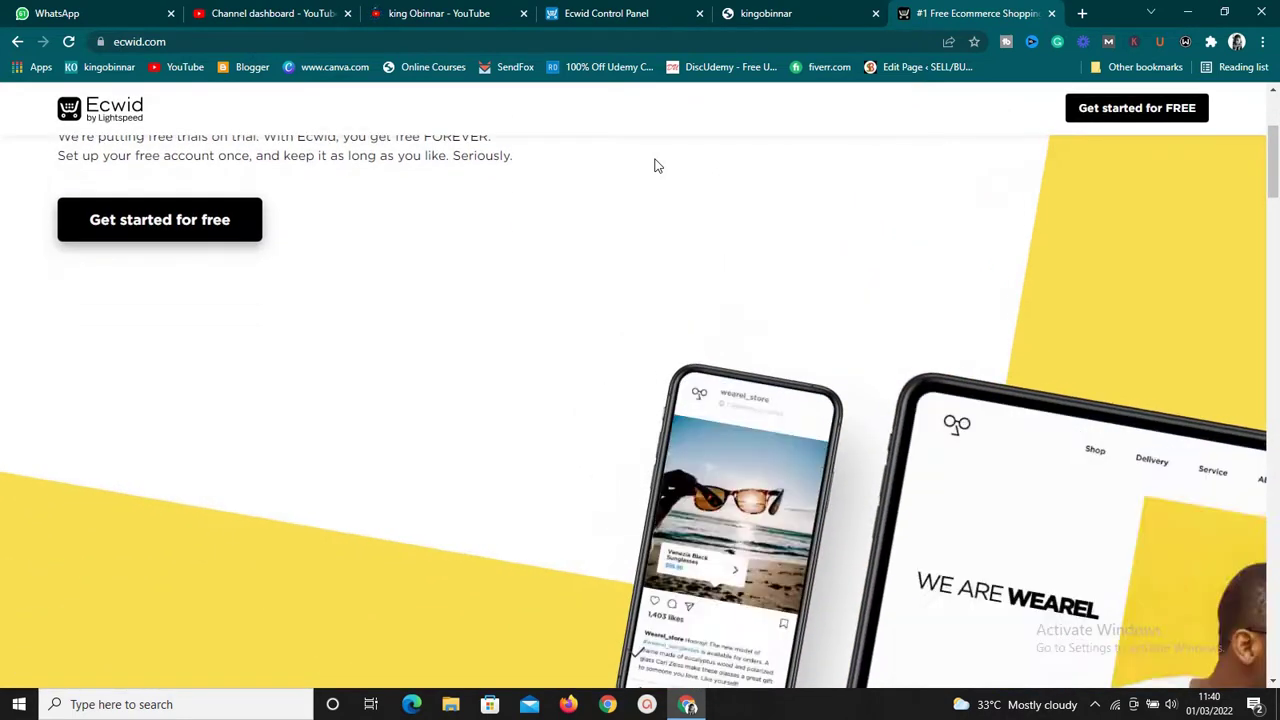
{"action": "scroll", "coordinate": [655, 166], "scroll_direction": "down", "scroll_amount": 1}
{"action": "scroll", "coordinate": [655, 166], "scroll_direction": "down", "scroll_amount": 2}
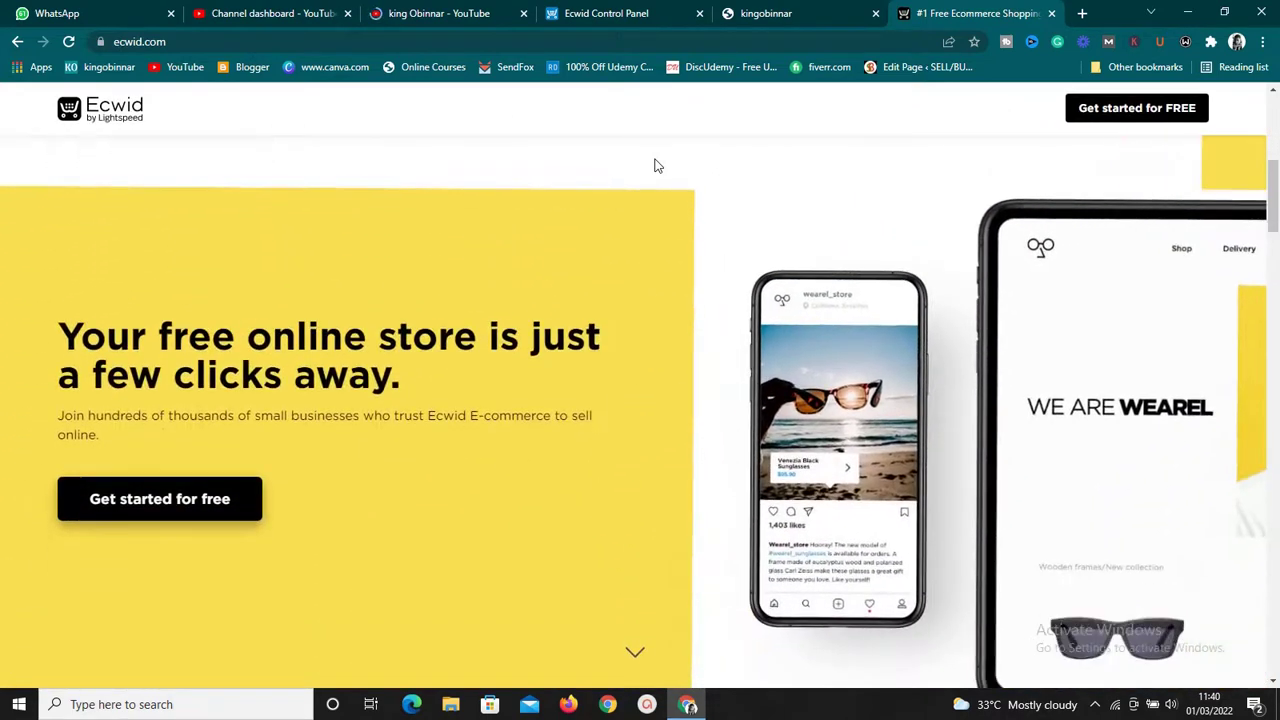
{"action": "scroll", "coordinate": [655, 166], "scroll_direction": "down", "scroll_amount": 1}
{"action": "scroll", "coordinate": [655, 166], "scroll_direction": "down", "scroll_amount": 4}
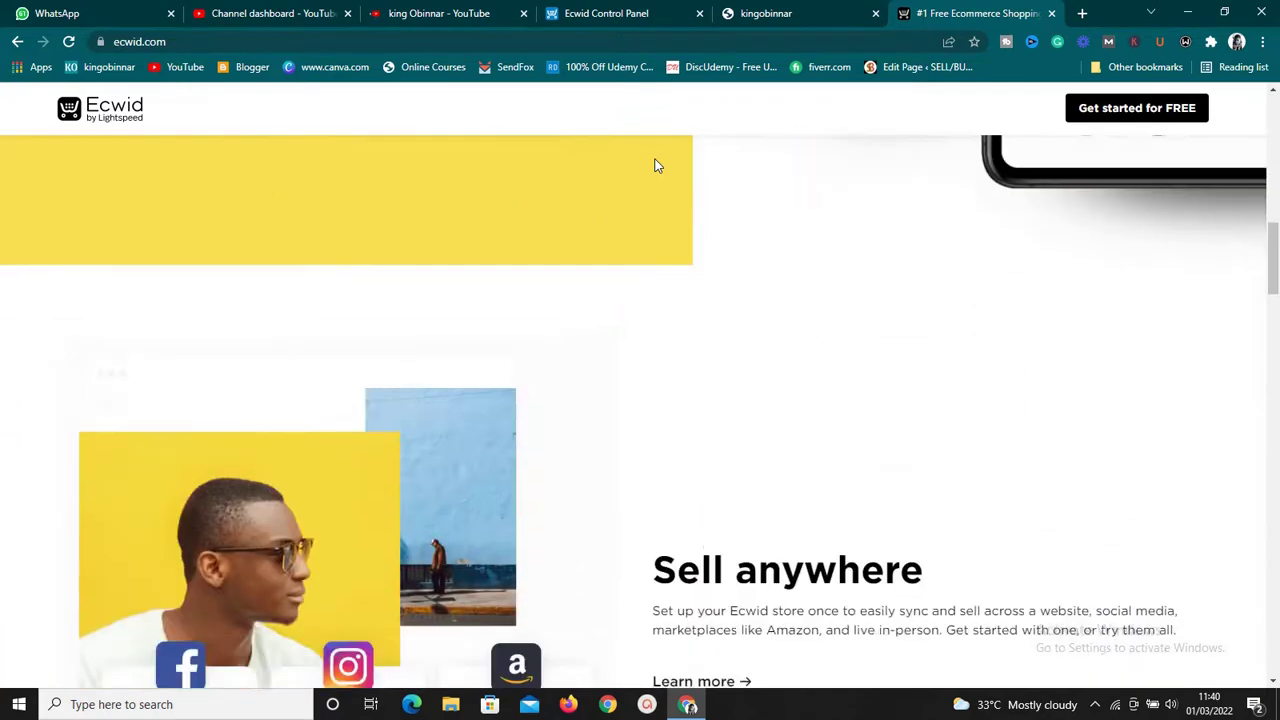
{"action": "scroll", "coordinate": [655, 166], "scroll_direction": "down", "scroll_amount": 1}
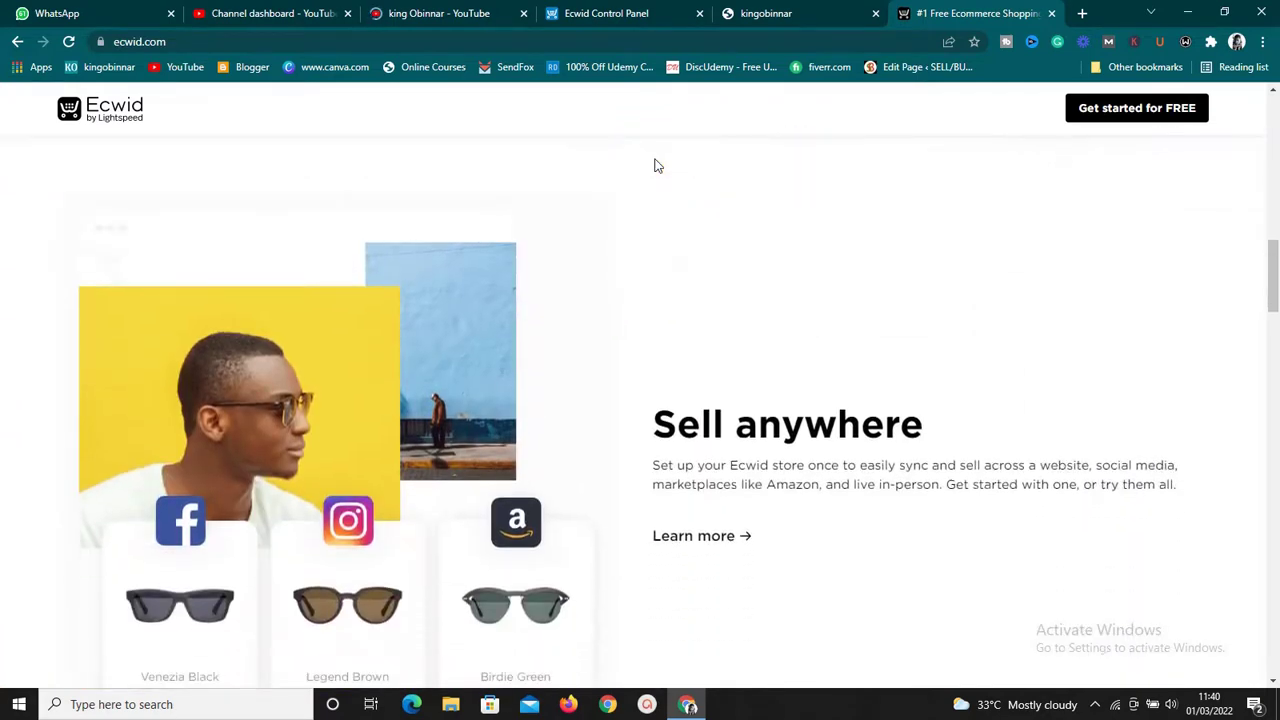
{"action": "scroll", "coordinate": [655, 166], "scroll_direction": "down", "scroll_amount": 2}
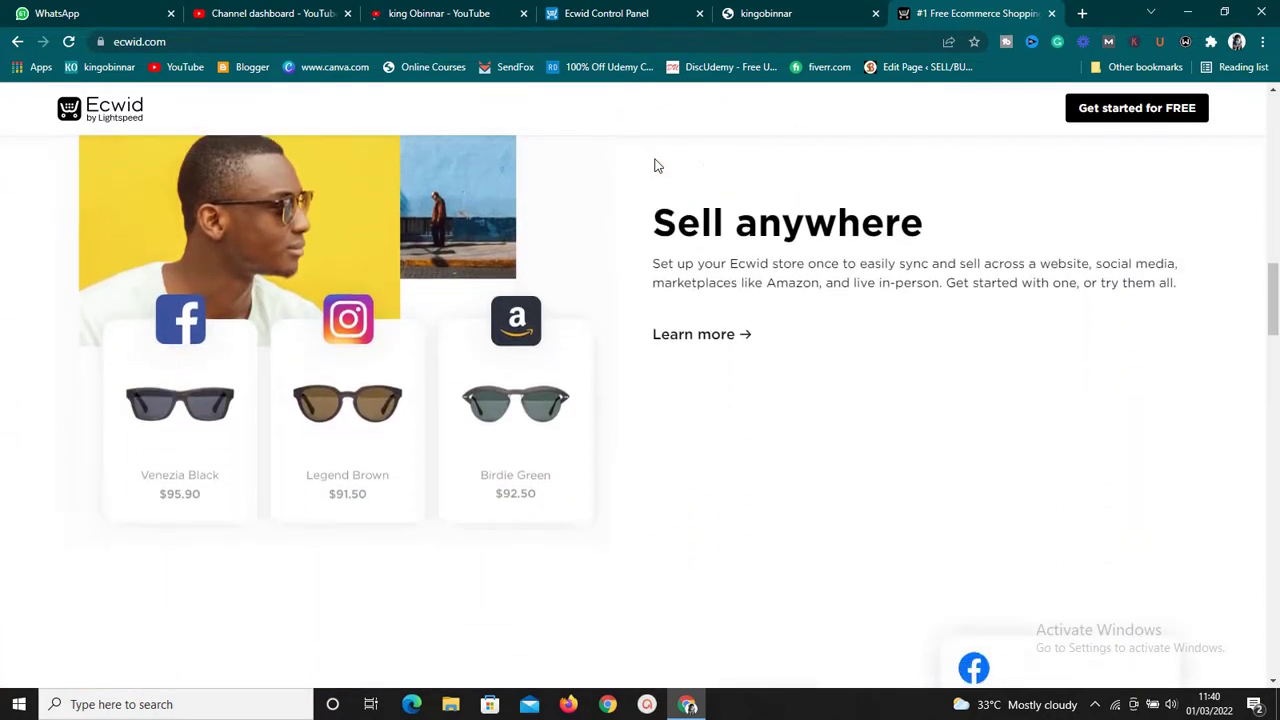
{"action": "scroll", "coordinate": [655, 166], "scroll_direction": "down", "scroll_amount": 2}
{"action": "scroll", "coordinate": [655, 166], "scroll_direction": "down", "scroll_amount": 4}
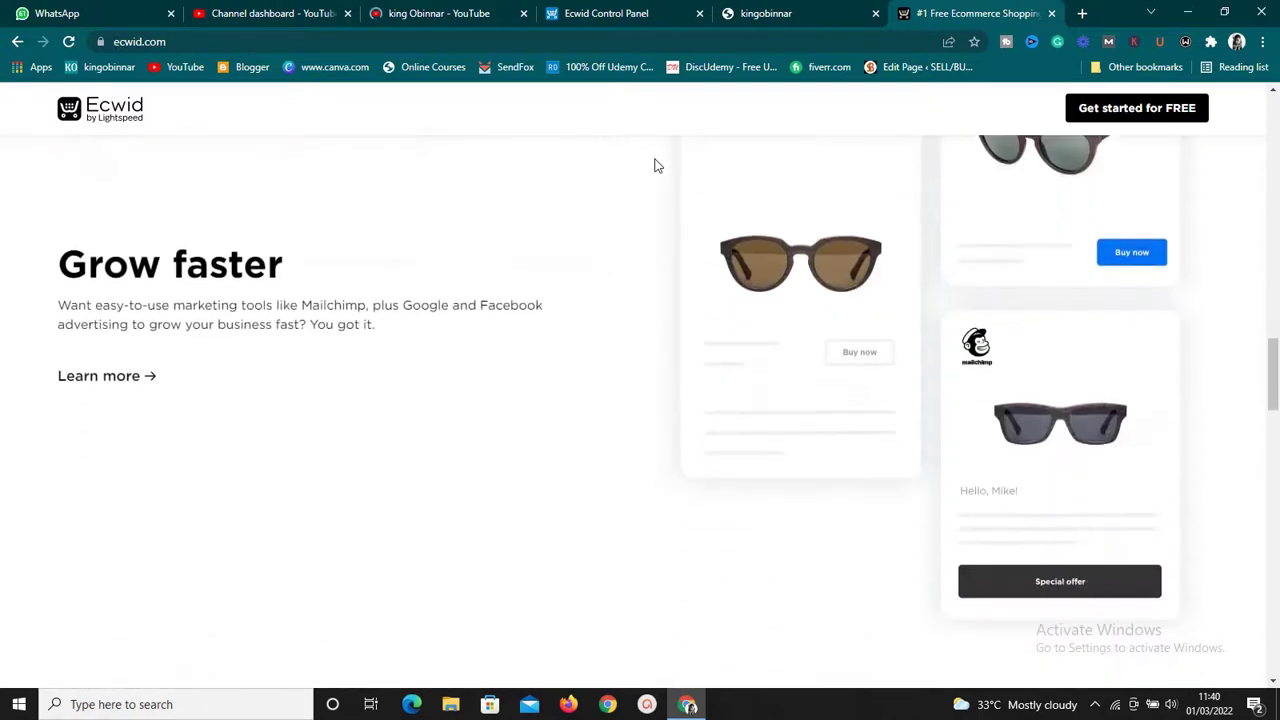
{"action": "scroll", "coordinate": [655, 166], "scroll_direction": "down", "scroll_amount": 5}
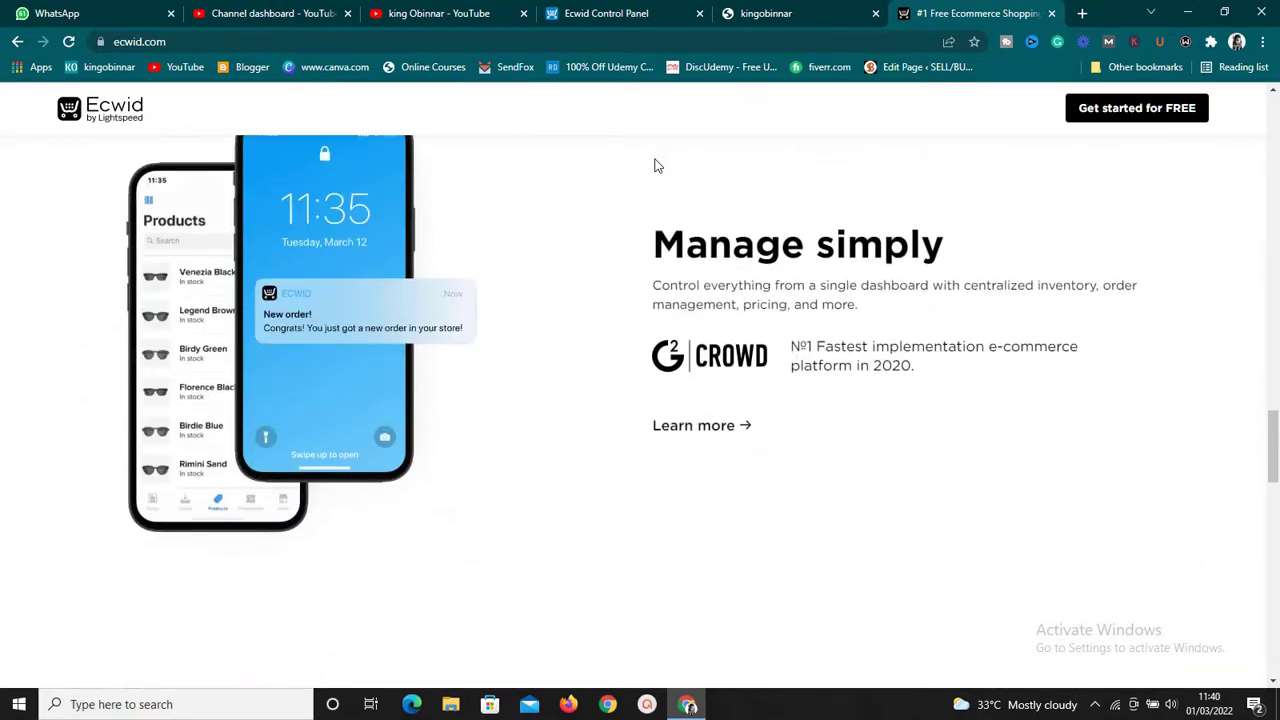
{"action": "scroll", "coordinate": [655, 166], "scroll_direction": "up", "scroll_amount": 1}
{"action": "scroll", "coordinate": [655, 166], "scroll_direction": "down", "scroll_amount": 10}
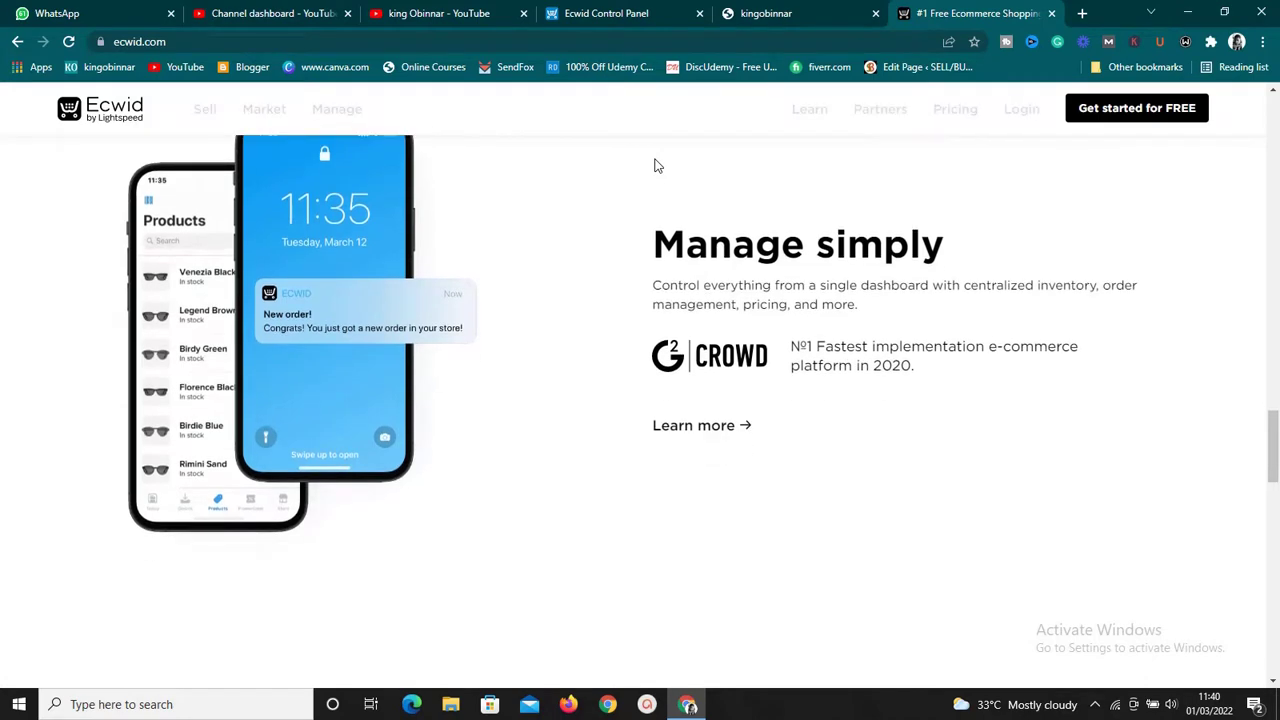
{"action": "scroll", "coordinate": [655, 166], "scroll_direction": "down", "scroll_amount": 6}
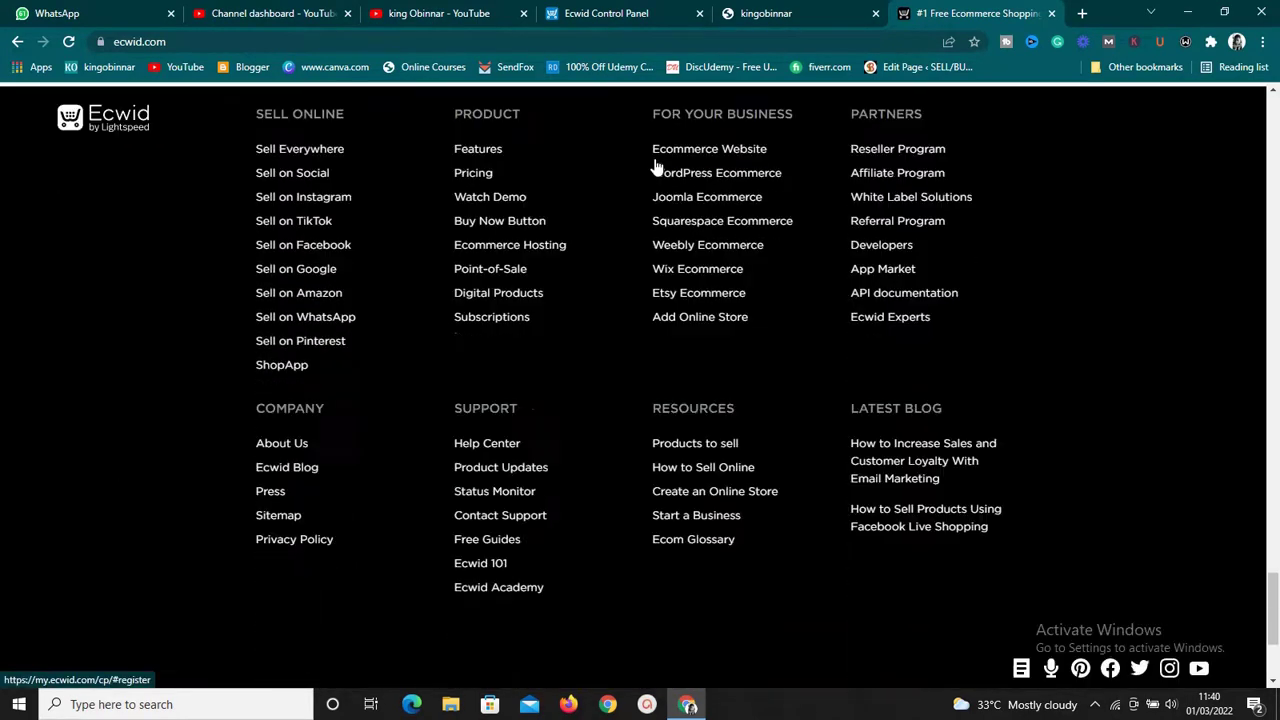
{"action": "scroll", "coordinate": [655, 160], "scroll_direction": "up", "scroll_amount": 14}
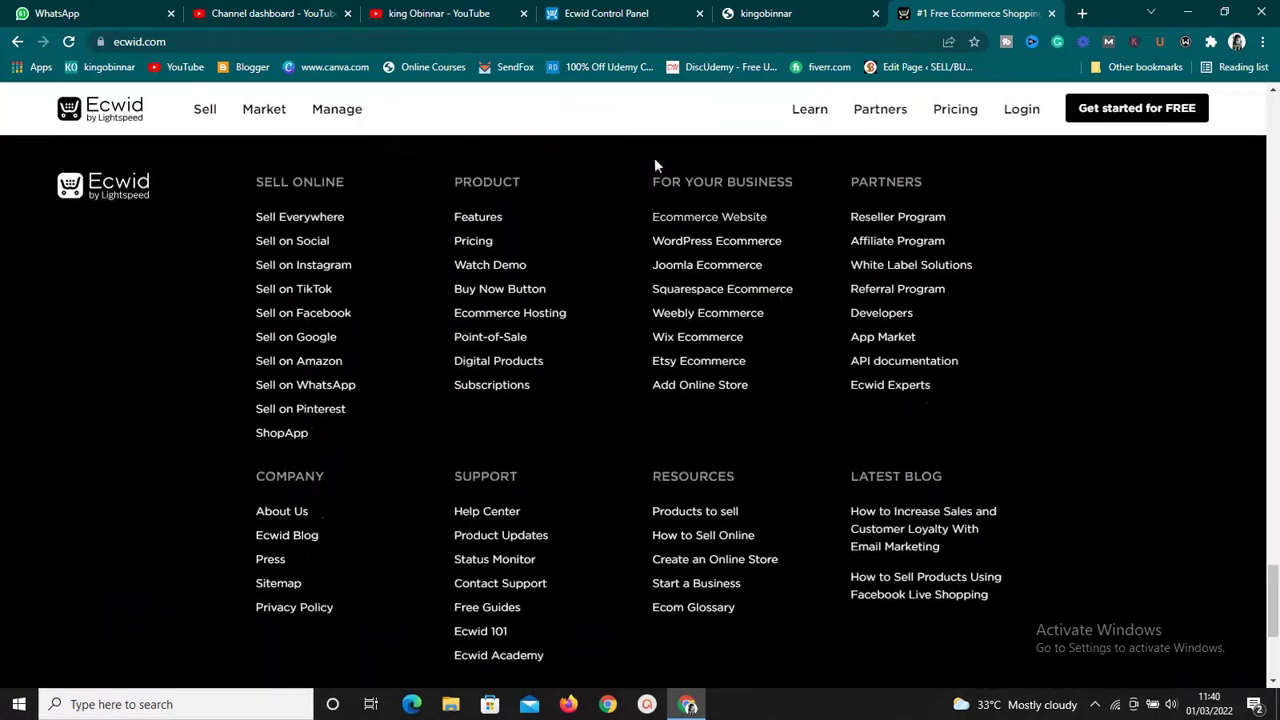
{"action": "scroll", "coordinate": [656, 163], "scroll_direction": "up", "scroll_amount": 12}
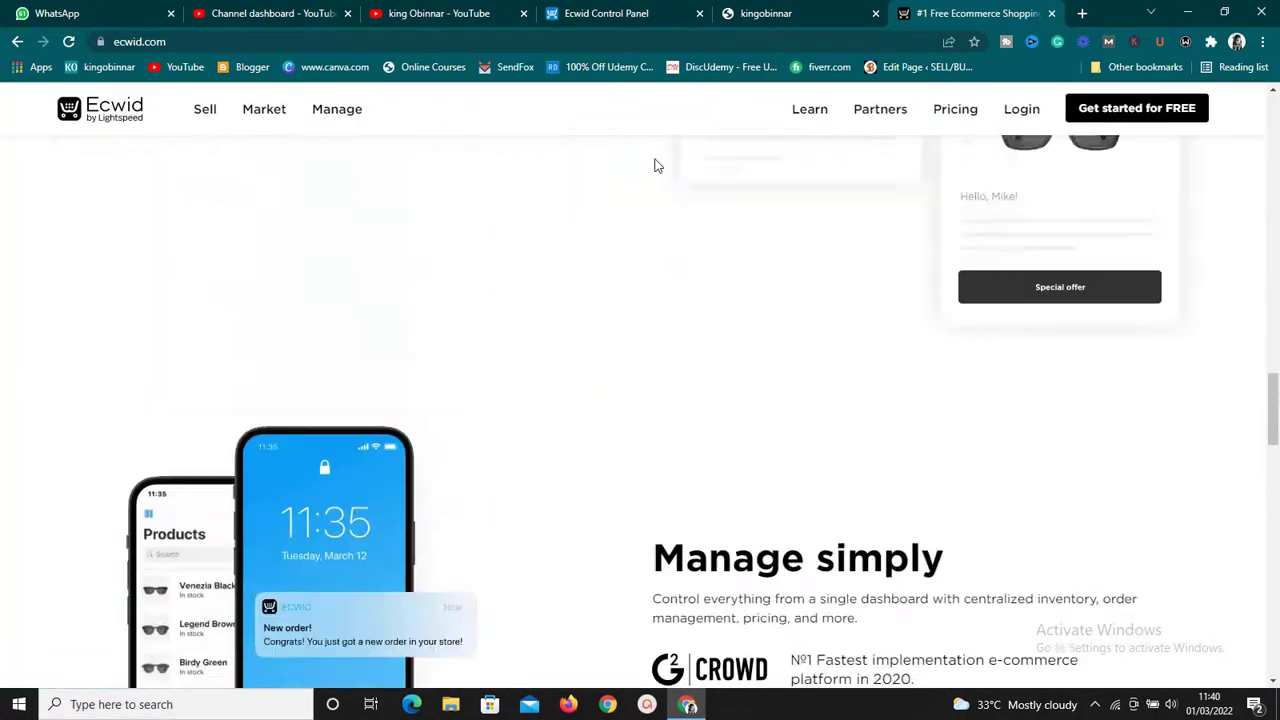
{"action": "scroll", "coordinate": [655, 166], "scroll_direction": "up", "scroll_amount": 8}
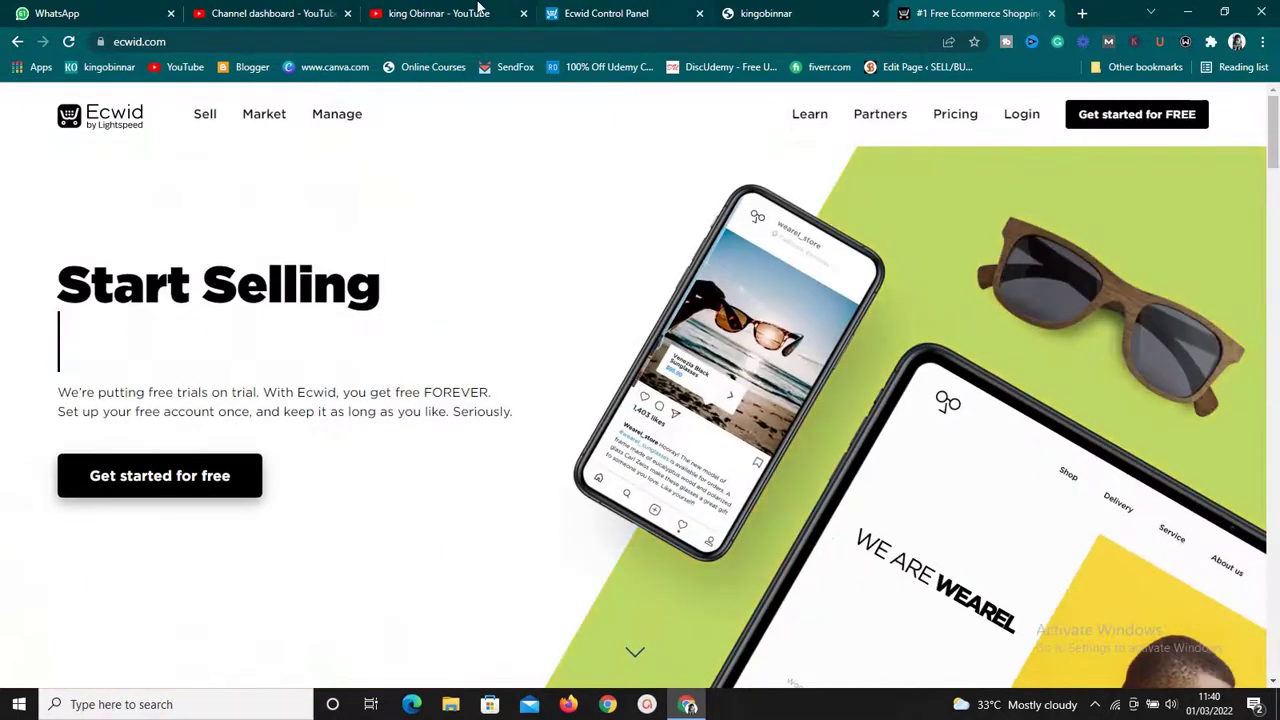
- View the YouTube channel's uploaded videos, return to the Ecwid homepage and switch to the online store's site
{"action": "left_click", "coordinate": [435, 10]}
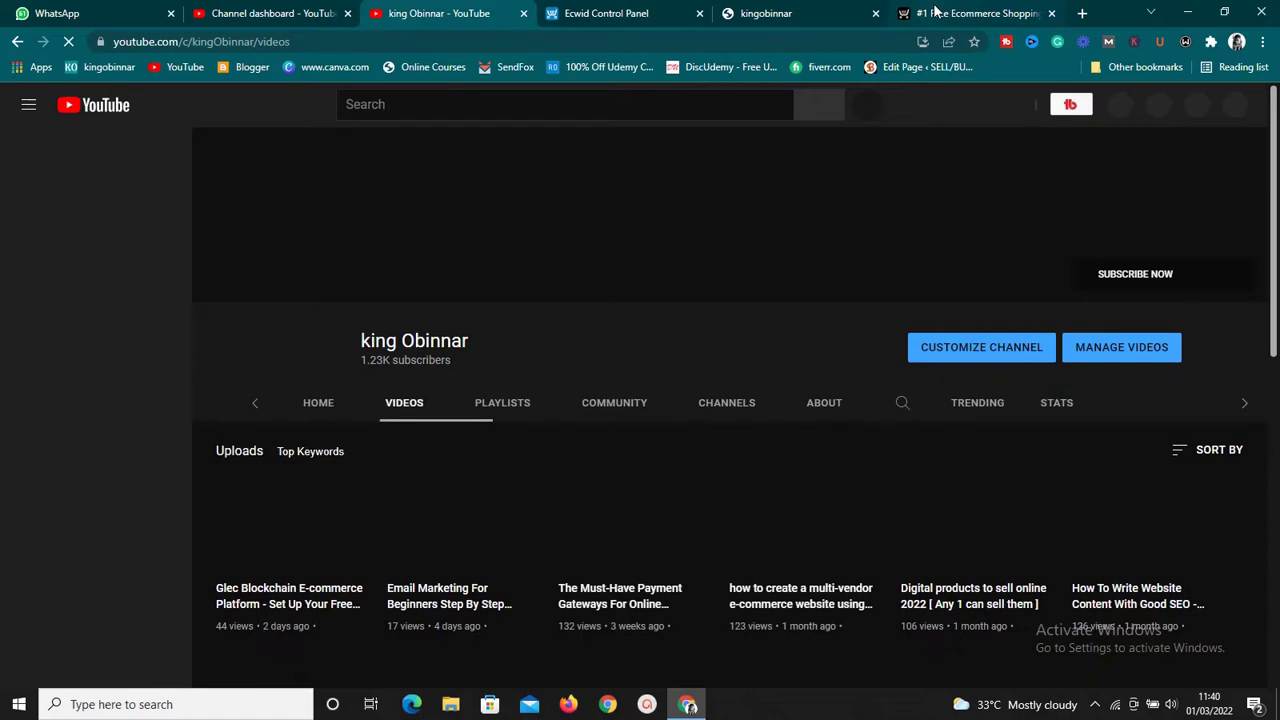
{"action": "left_click", "coordinate": [935, 12]}
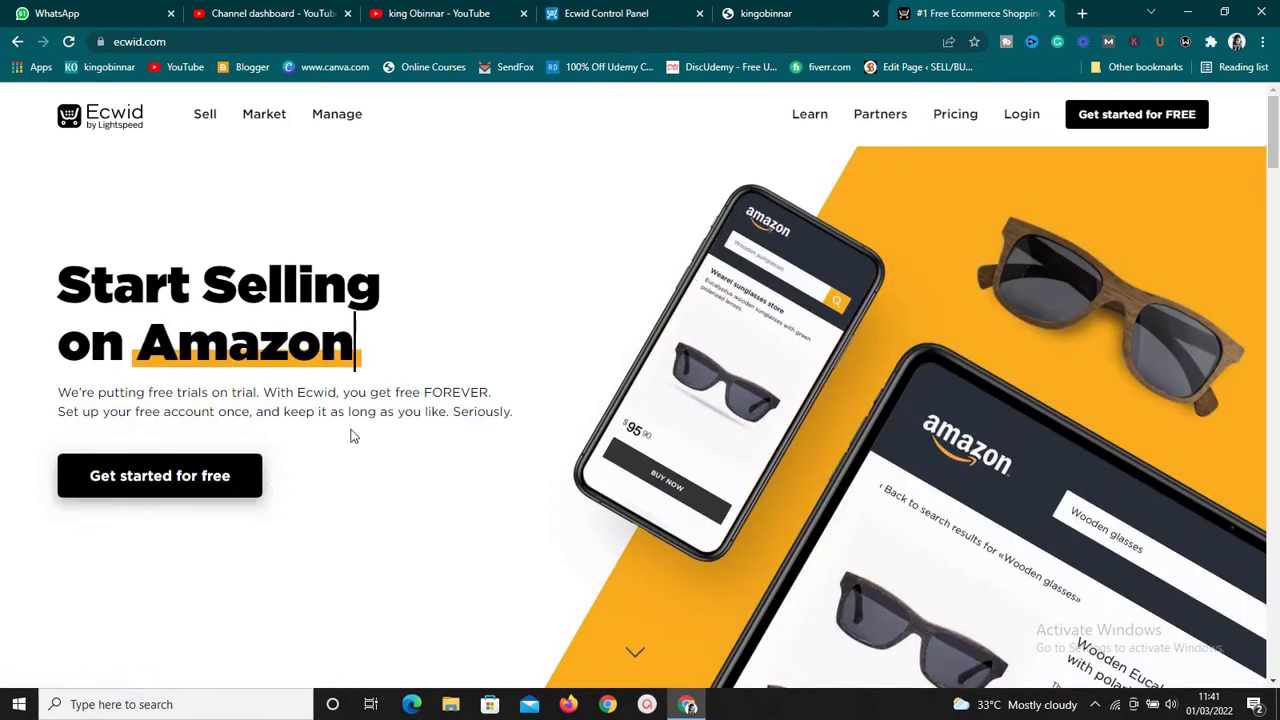
{"action": "left_click", "coordinate": [830, 13]}
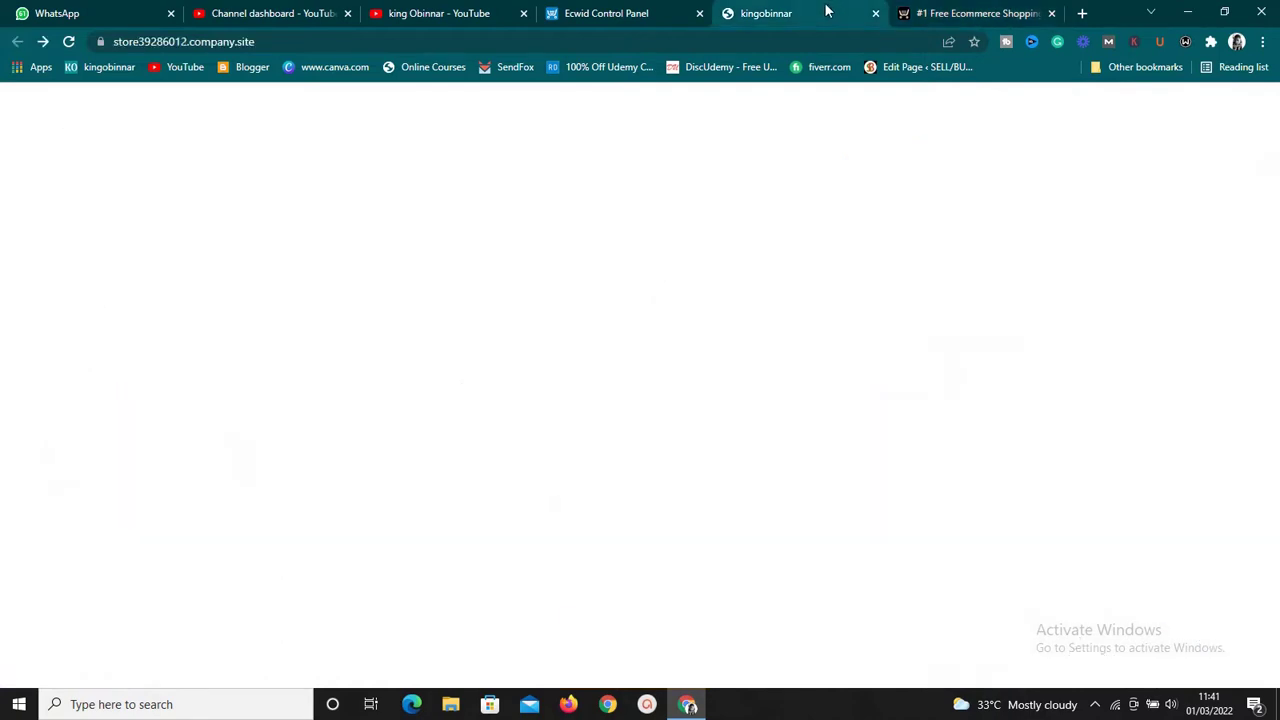
- Open the store dashboard in the Ecwid Control Panel and review its reports and first-sale setup tips
{"action": "left_click", "coordinate": [568, 12]}
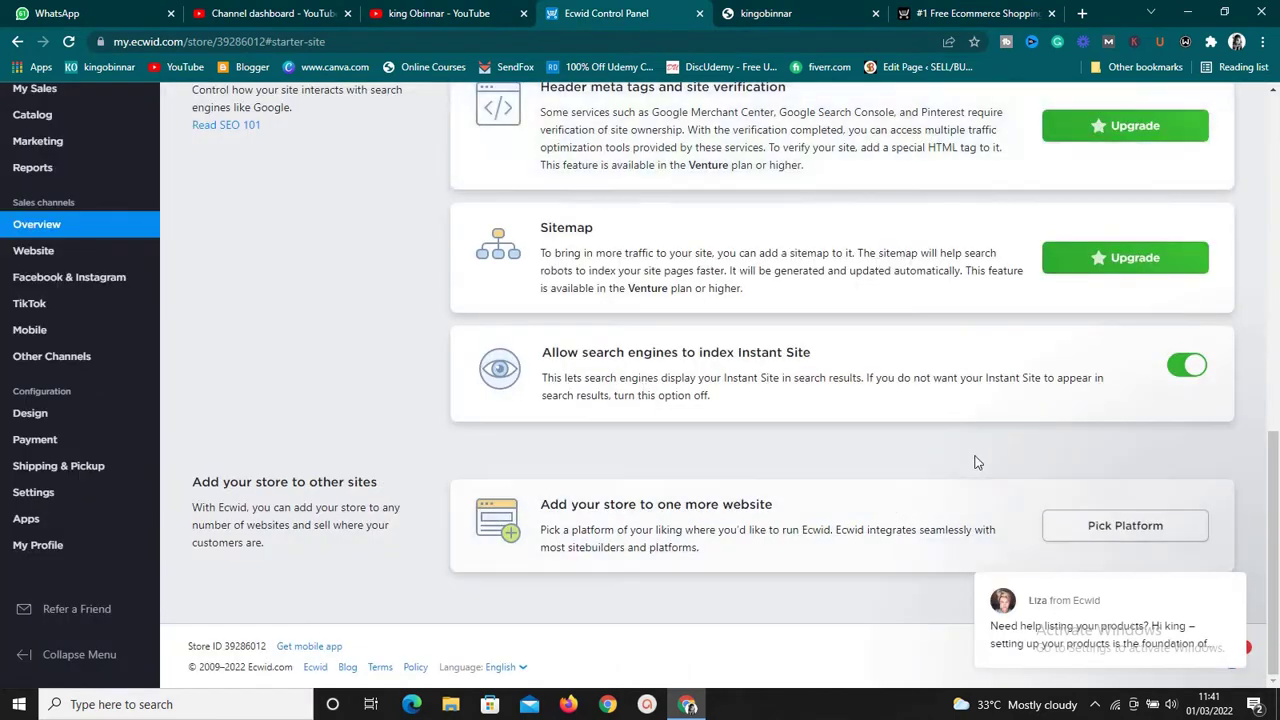
{"action": "scroll", "coordinate": [269, 297], "scroll_direction": "up", "scroll_amount": 1}
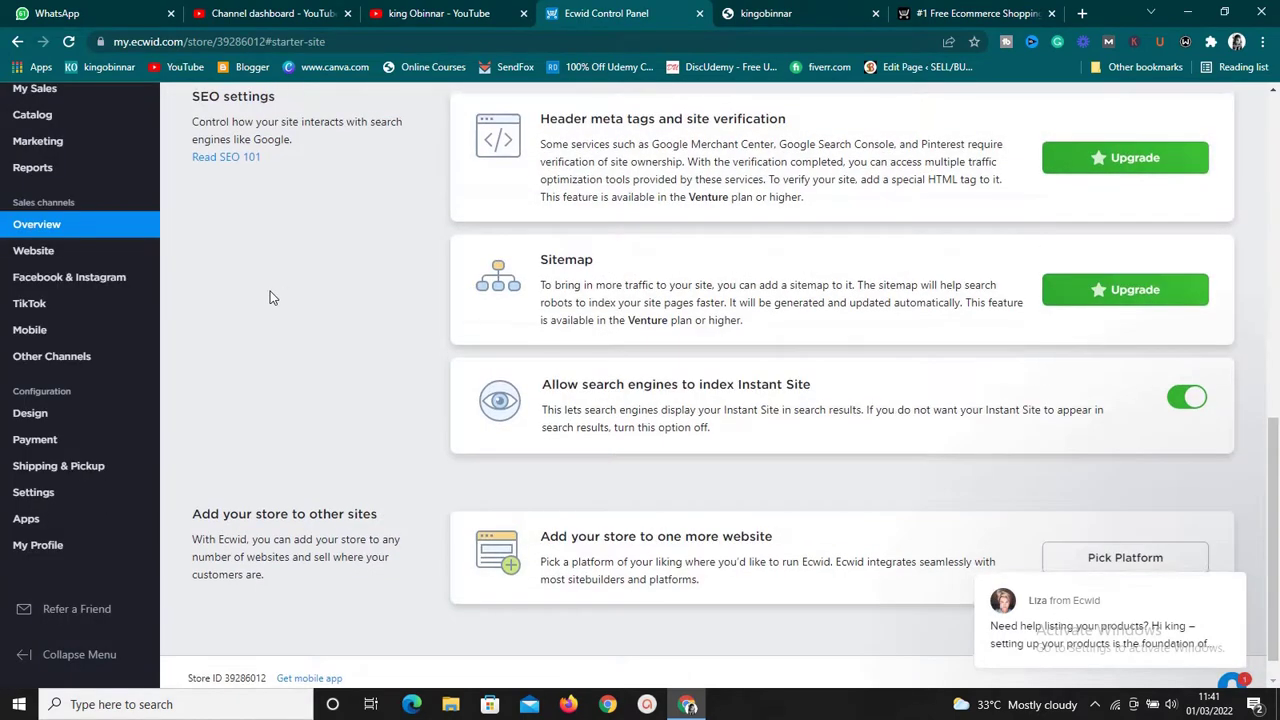
{"action": "scroll", "coordinate": [269, 297], "scroll_direction": "up", "scroll_amount": 8}
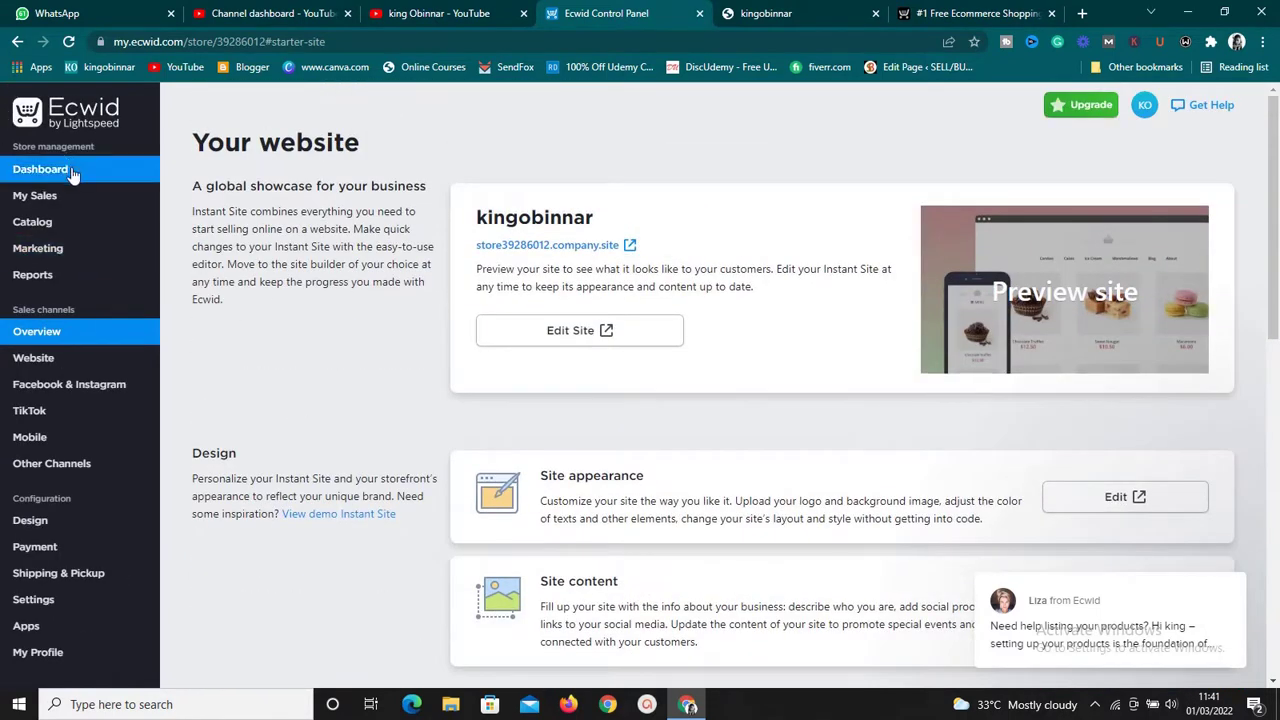
{"action": "left_click", "coordinate": [72, 174]}
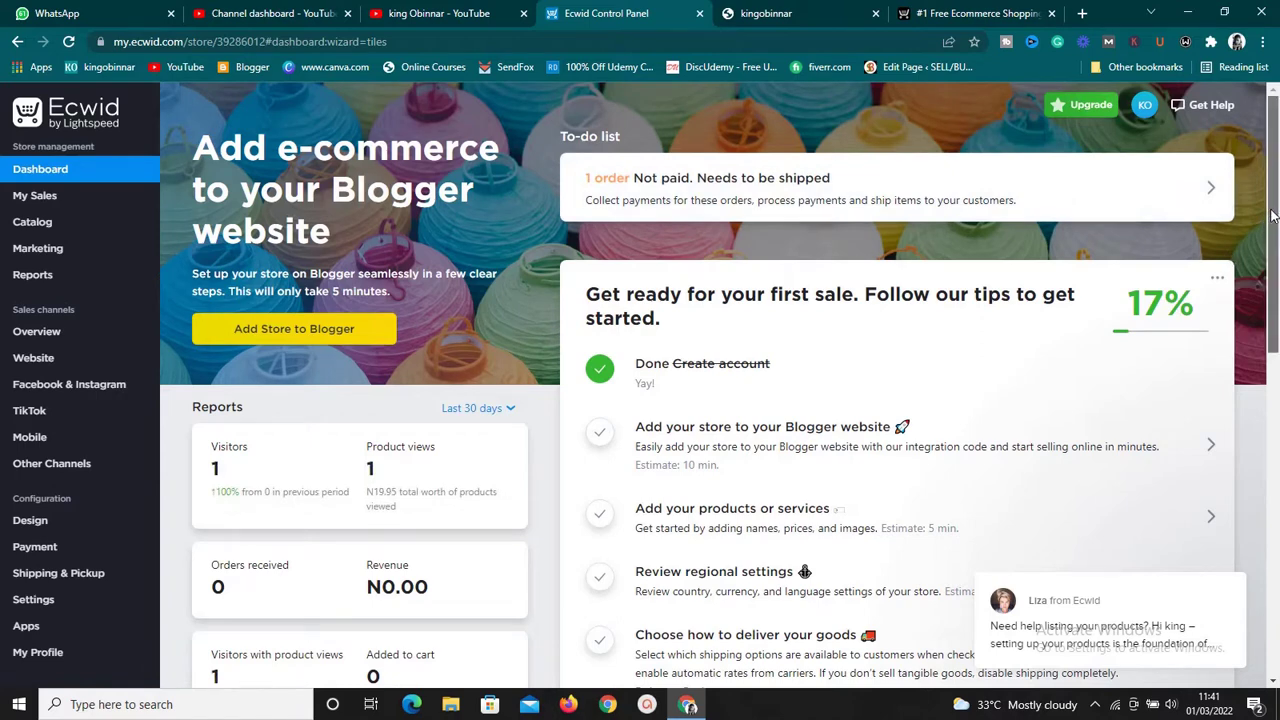
{"action": "left_click_drag", "start_coordinate": [1273, 213], "coordinate": [1273, 317]}
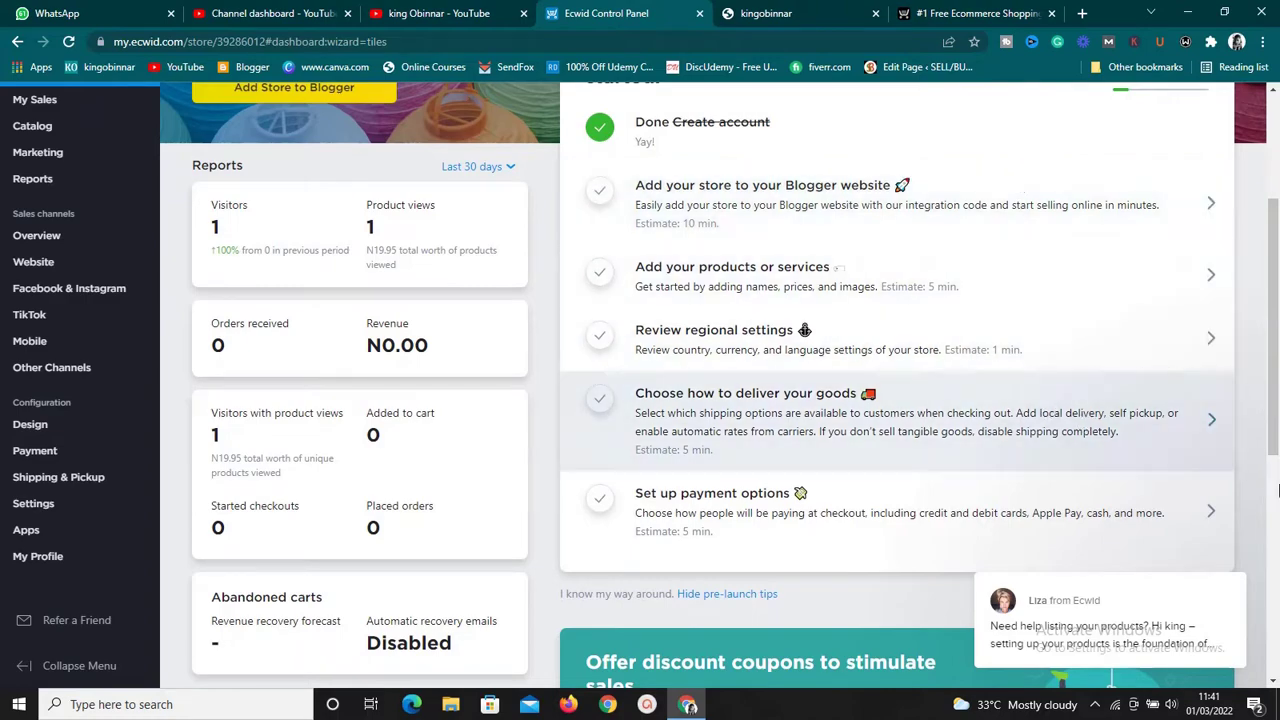
{"action": "left_click_drag", "start_coordinate": [1275, 438], "coordinate": [1277, 310]}
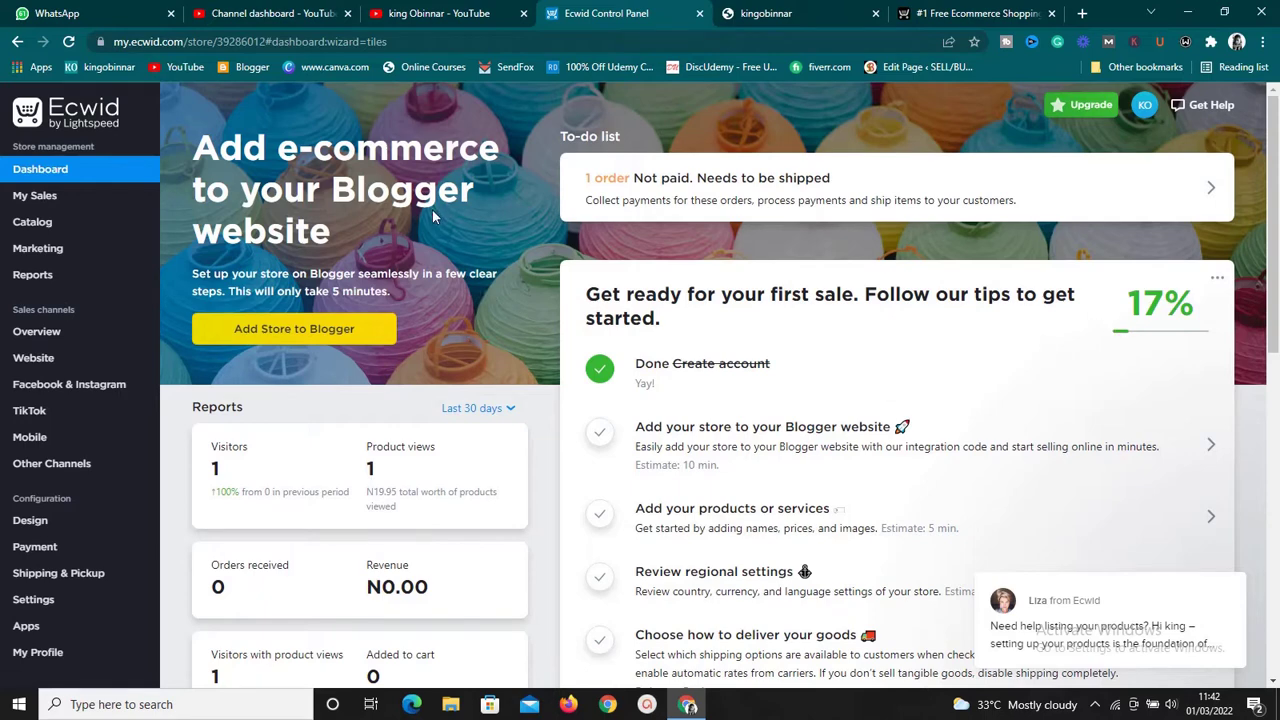
- Examine the SAMPLE. Blue Flannel product page on the storefront, including sizes, details and images, and return to the Ecwid Control Panel
{"action": "left_click", "coordinate": [765, 12]}
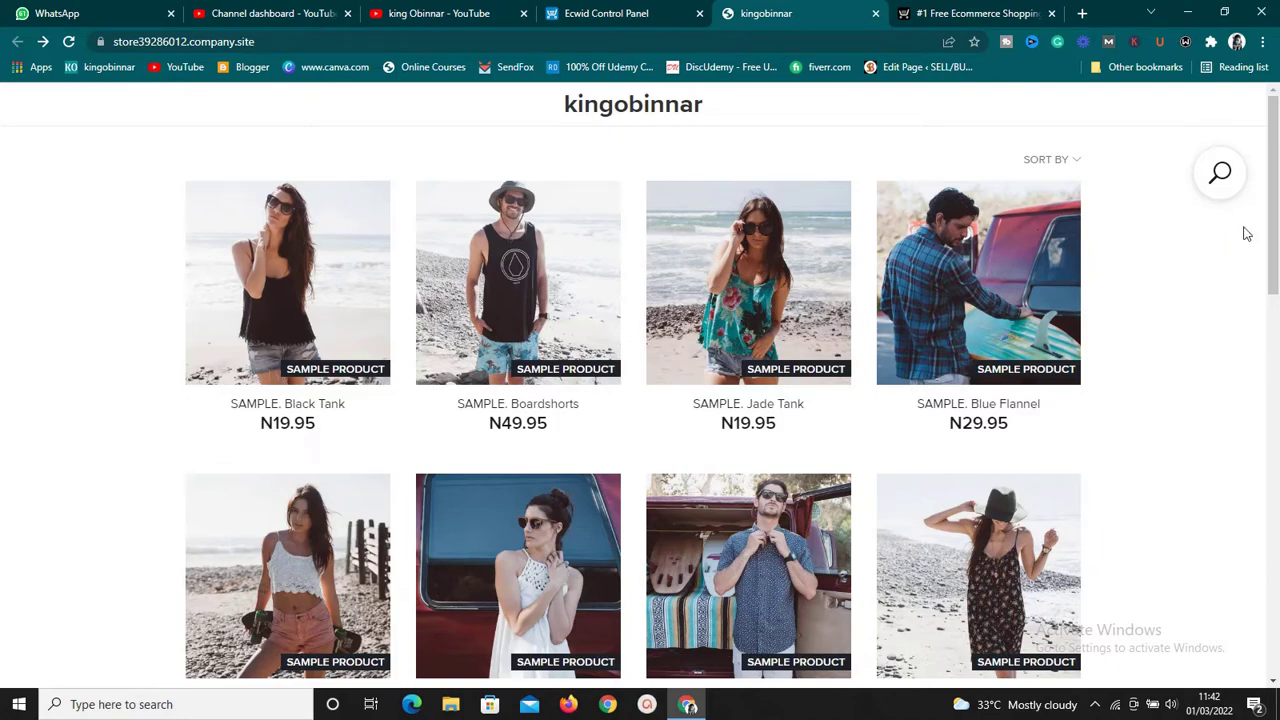
{"action": "mouse_move", "coordinate": [1274, 245]}
{"action": "left_mouse_down"}
{"action": "mouse_move", "coordinate": [1274, 365]}
{"action": "mouse_move", "coordinate": [1274, 245]}
{"action": "left_mouse_up"}
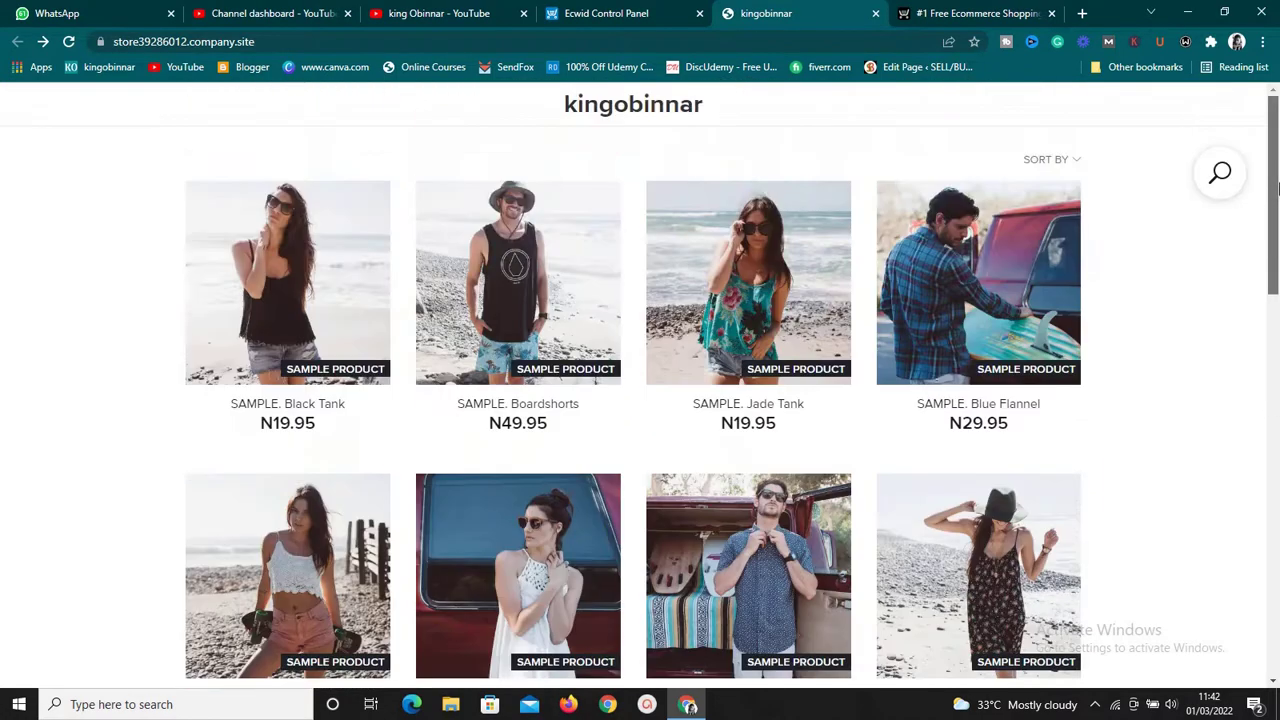
{"action": "left_click", "coordinate": [929, 344]}
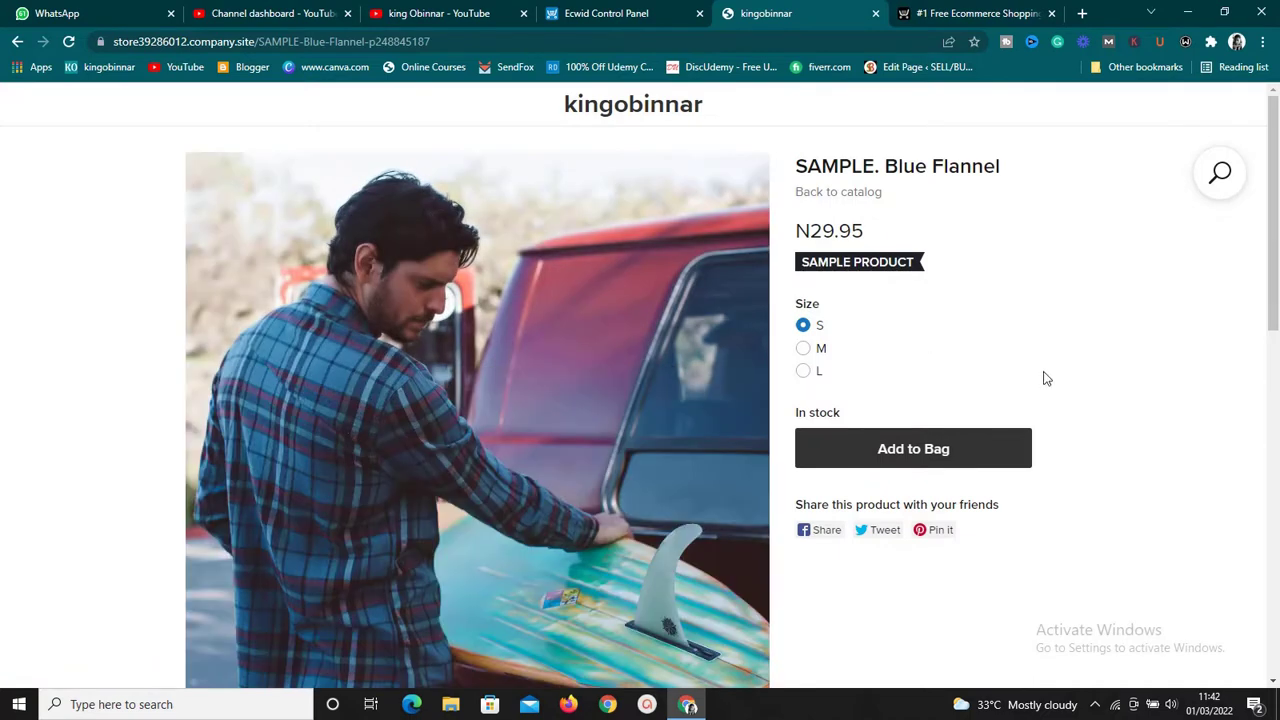
{"action": "left_click_drag", "start_coordinate": [1270, 270], "coordinate": [1270, 296]}
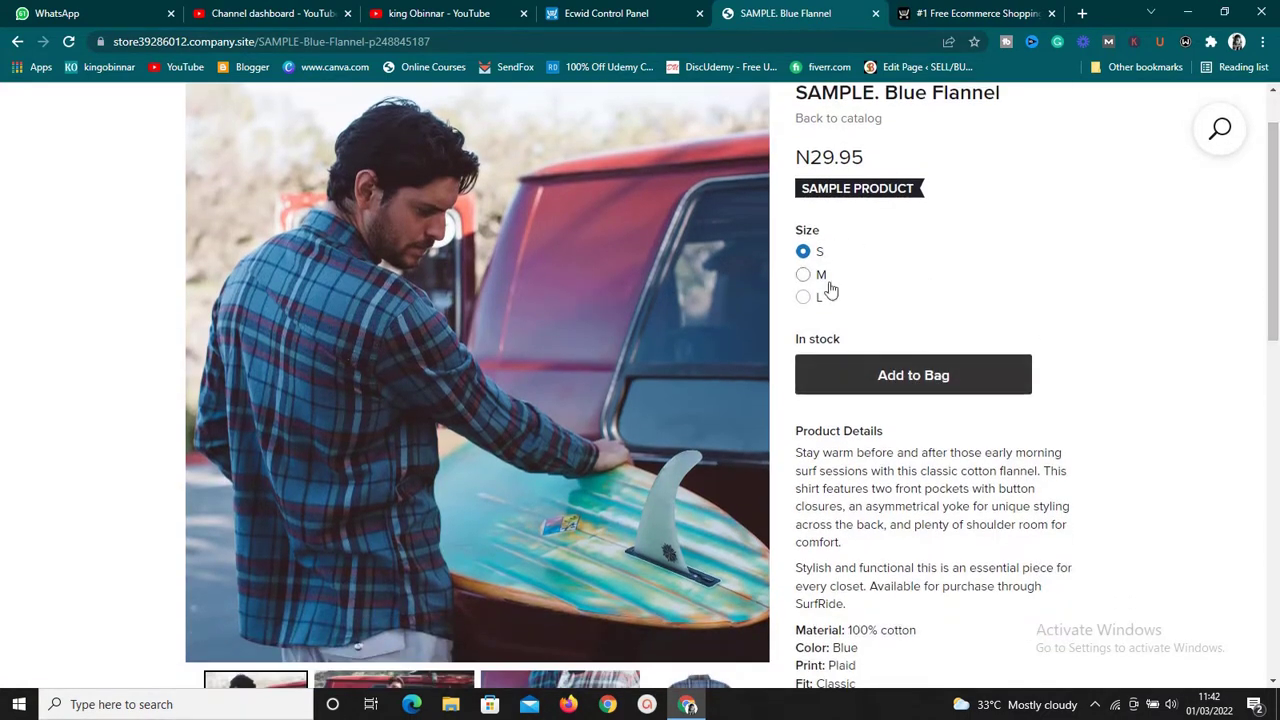
{"action": "left_click_drag", "start_coordinate": [1275, 268], "coordinate": [1272, 420]}
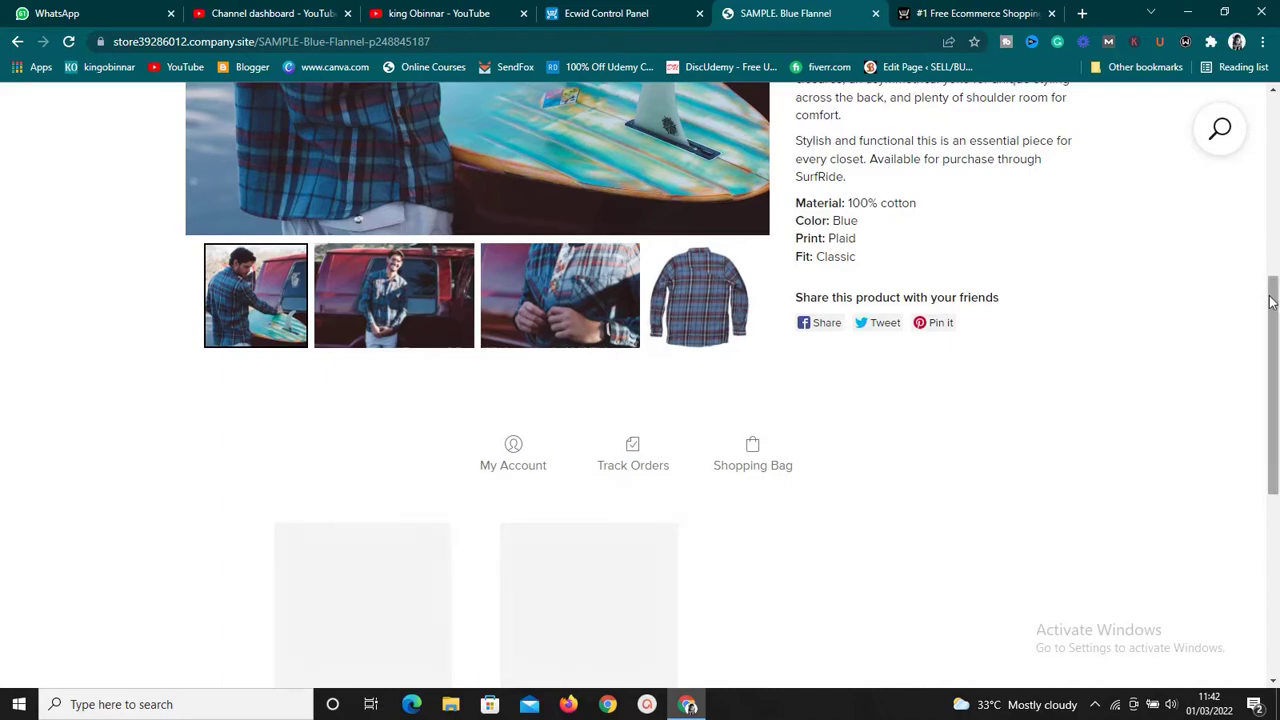
{"action": "left_click_drag", "start_coordinate": [1268, 297], "coordinate": [1254, 94]}
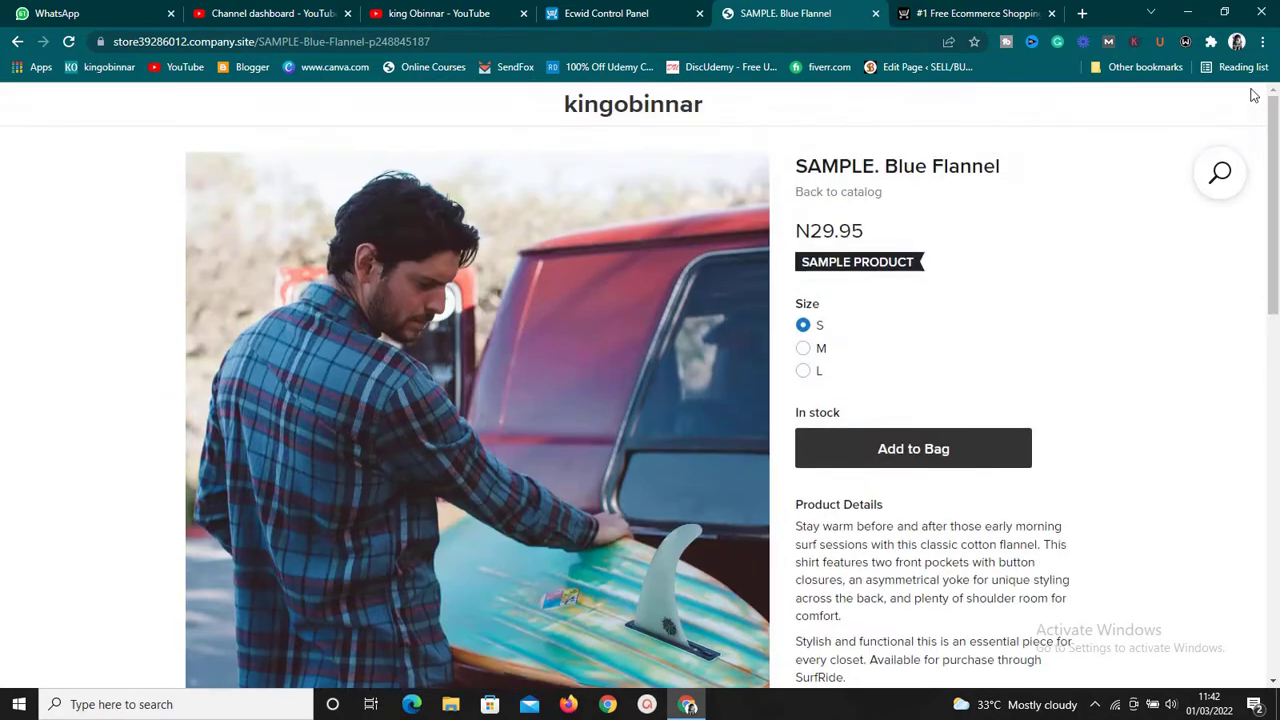
{"action": "left_click", "coordinate": [610, 13]}
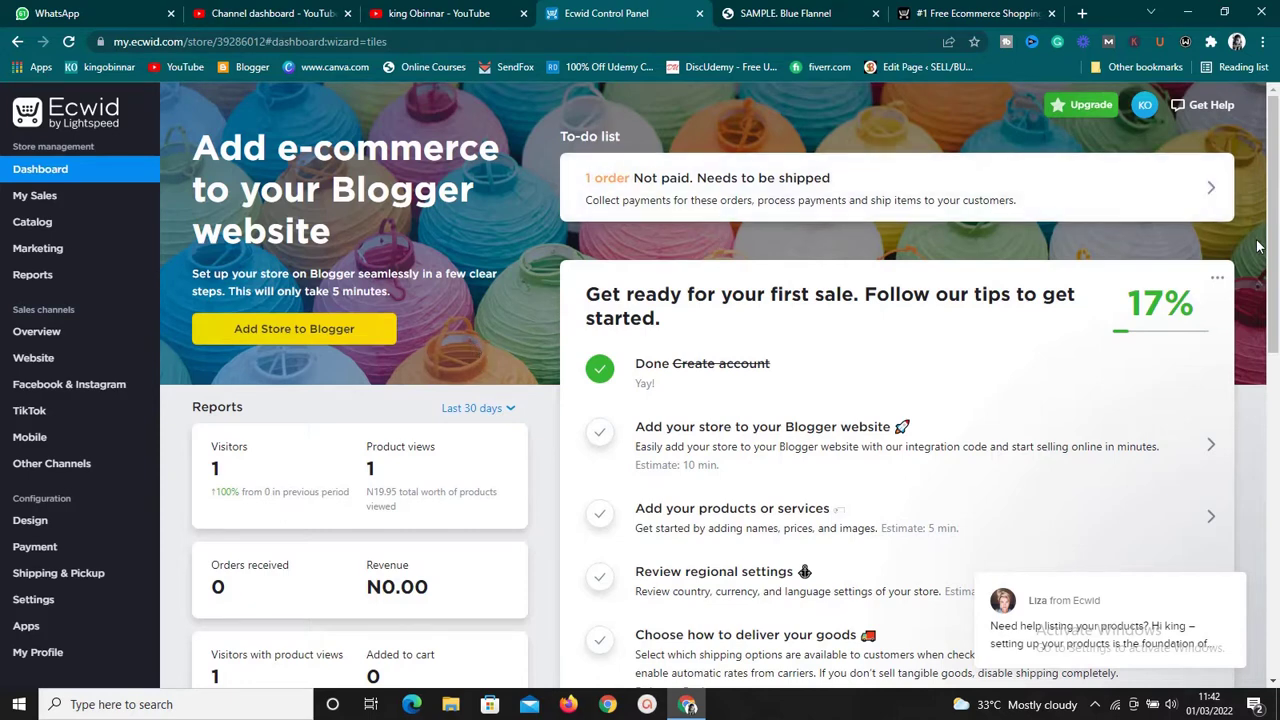
- Review the dashboard's sales channels, including Facebook & Instagram, TikTok and Mobile, alongside the reports and first-sale tips
{"action": "scroll", "coordinate": [1258, 246], "scroll_direction": "down", "scroll_amount": 3}
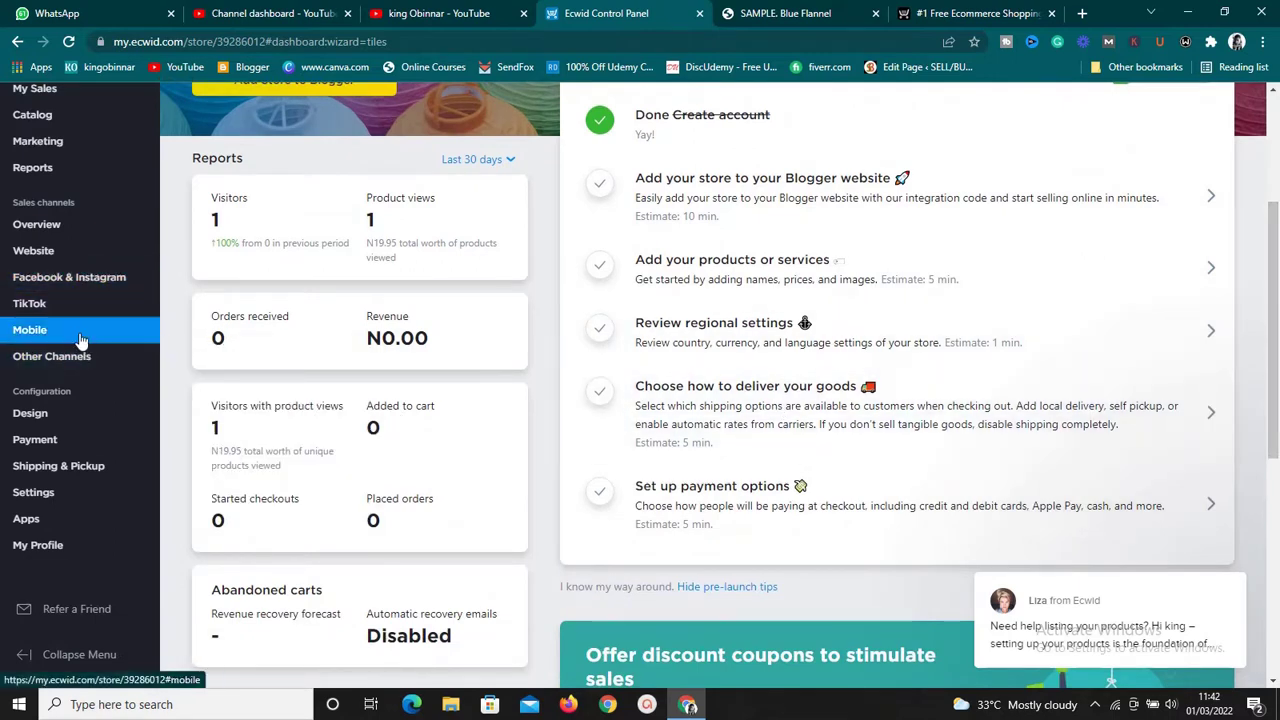
{"action": "mouse_move", "coordinate": [85, 307]}
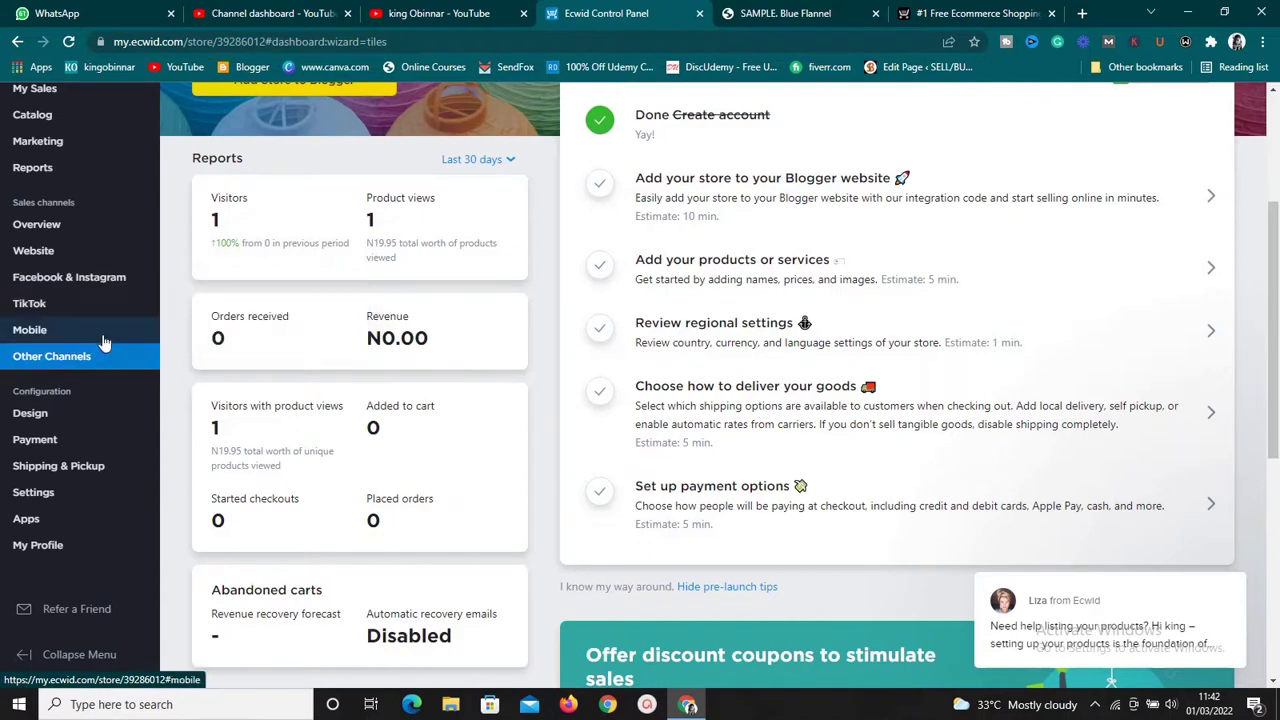
{"action": "mouse_move", "coordinate": [96, 282]}
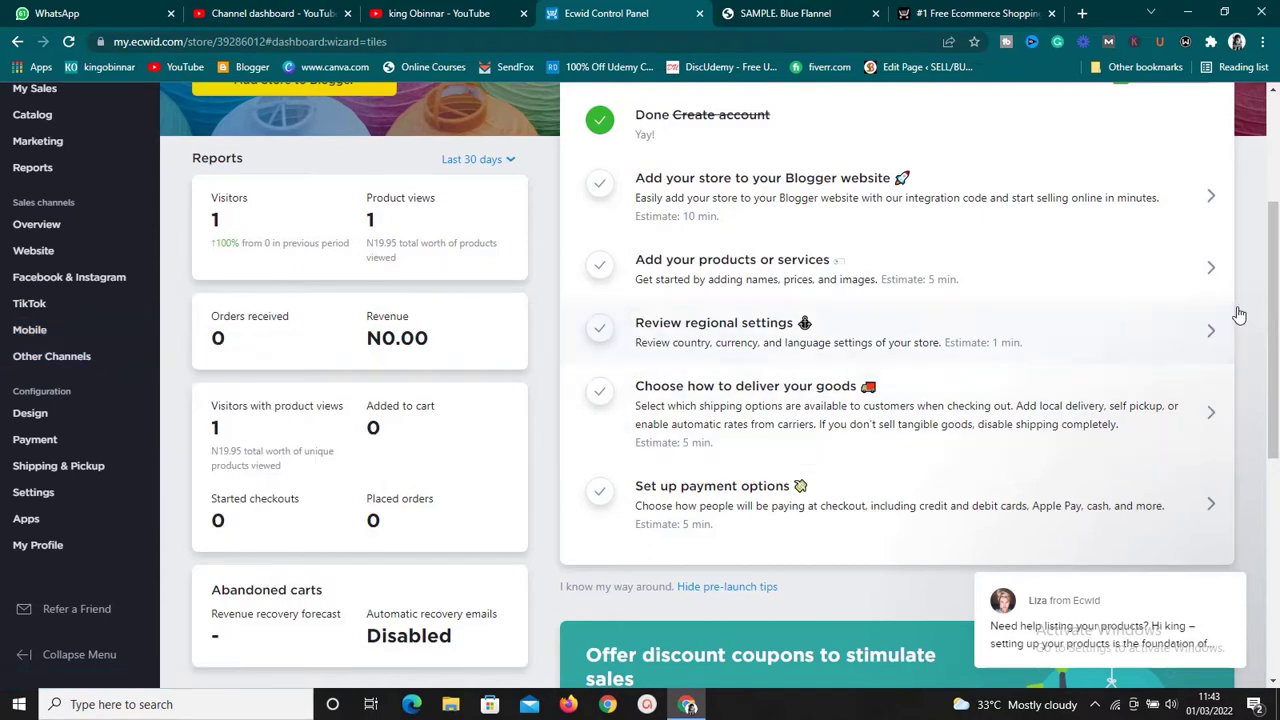
{"action": "scroll", "coordinate": [1268, 300], "scroll_direction": "up", "scroll_amount": 3}
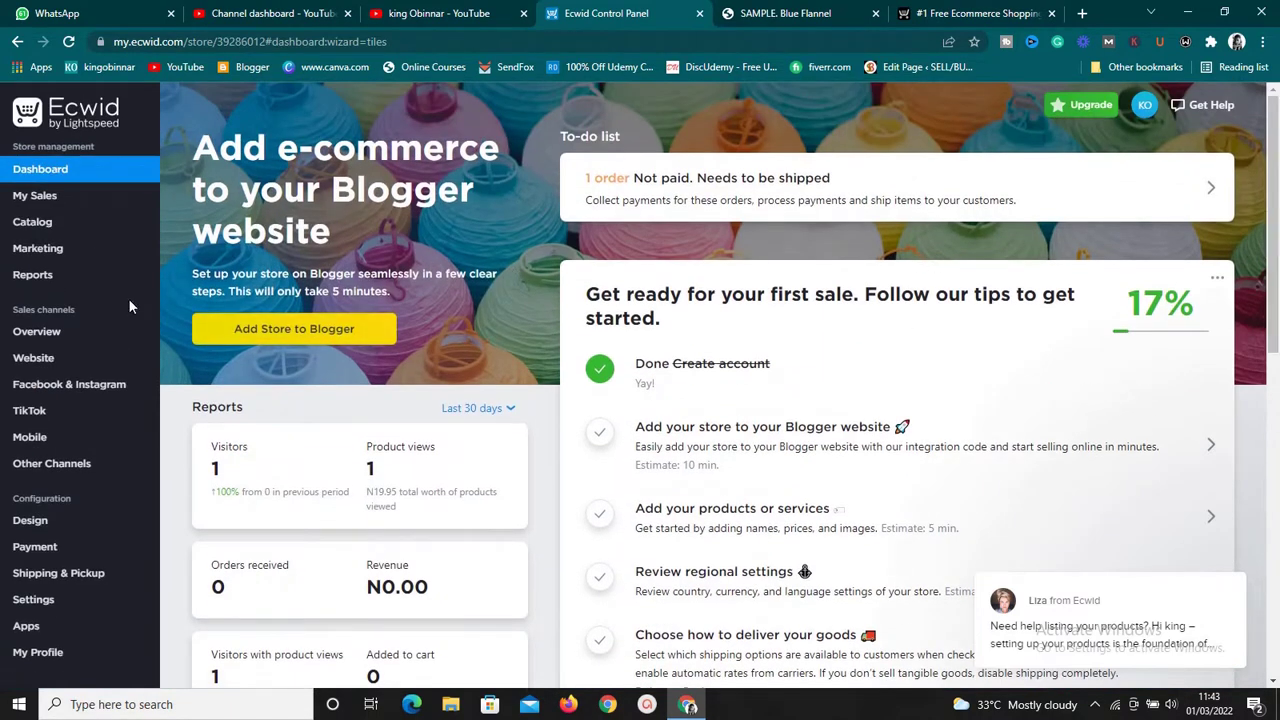
- Open the store's Payment settings and review the current, manual, online and alternative payment methods
{"action": "left_click", "coordinate": [68, 551]}
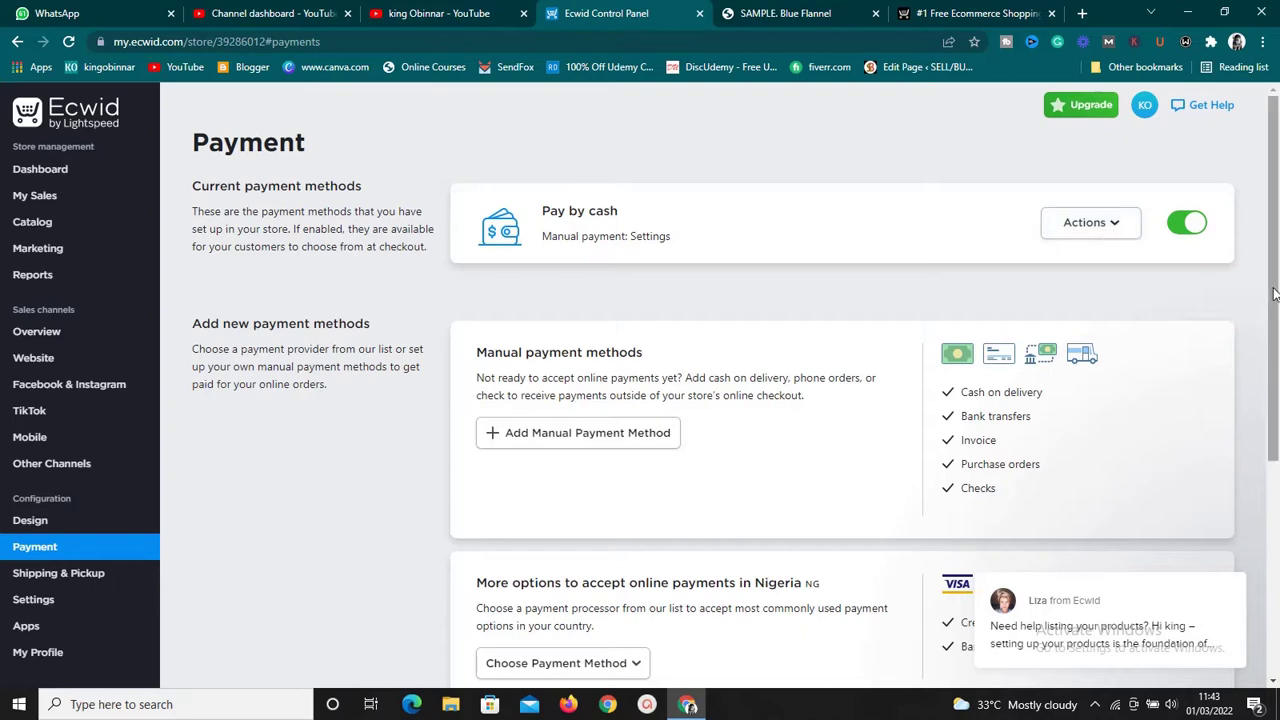
{"action": "left_click_drag", "start_coordinate": [1272, 296], "coordinate": [1274, 400]}
{"action": "scroll", "coordinate": [1005, 400], "scroll_direction": "down", "scroll_amount": 1}
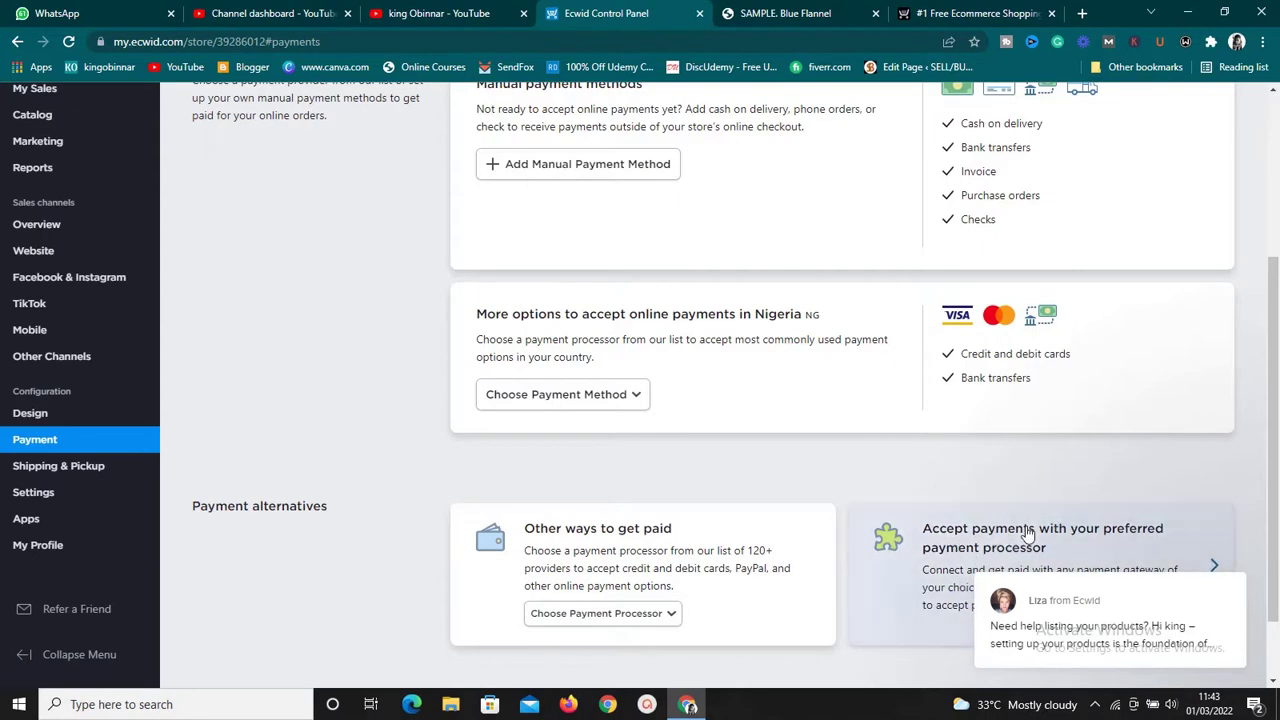
{"action": "left_click_drag", "start_coordinate": [1272, 377], "coordinate": [1272, 429]}
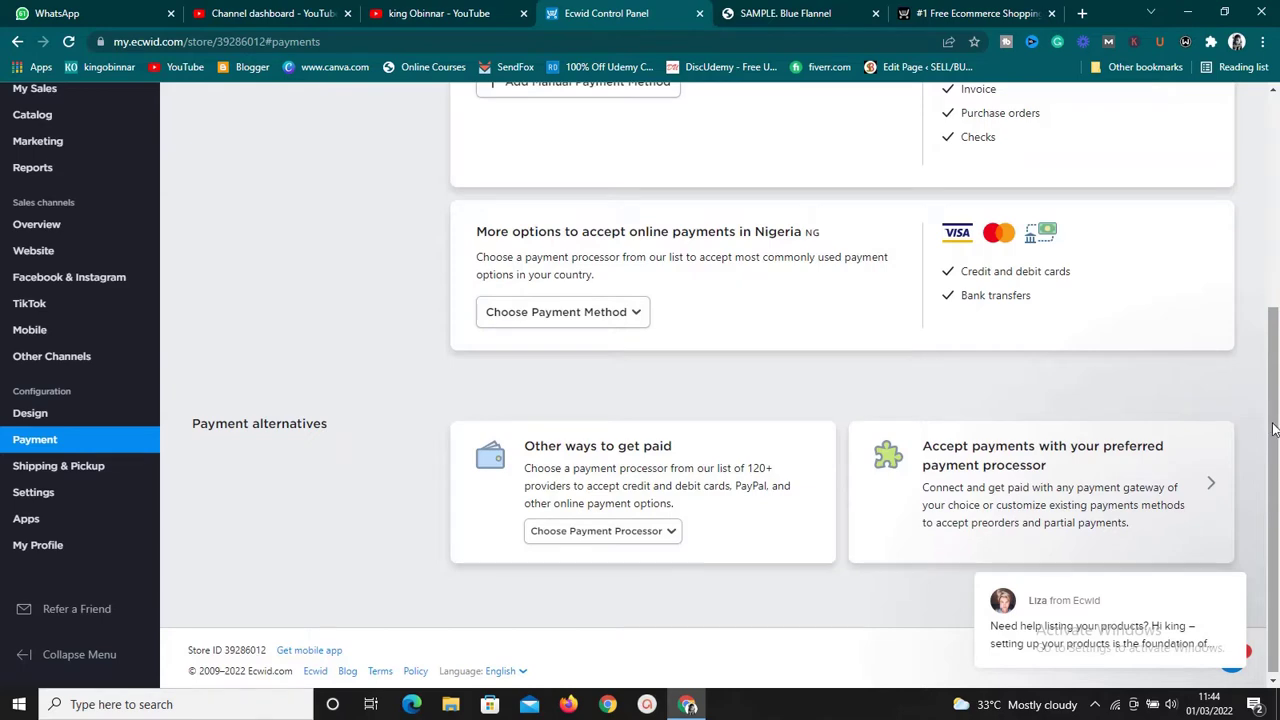
{"action": "left_click_drag", "start_coordinate": [1273, 428], "coordinate": [1255, 173]}
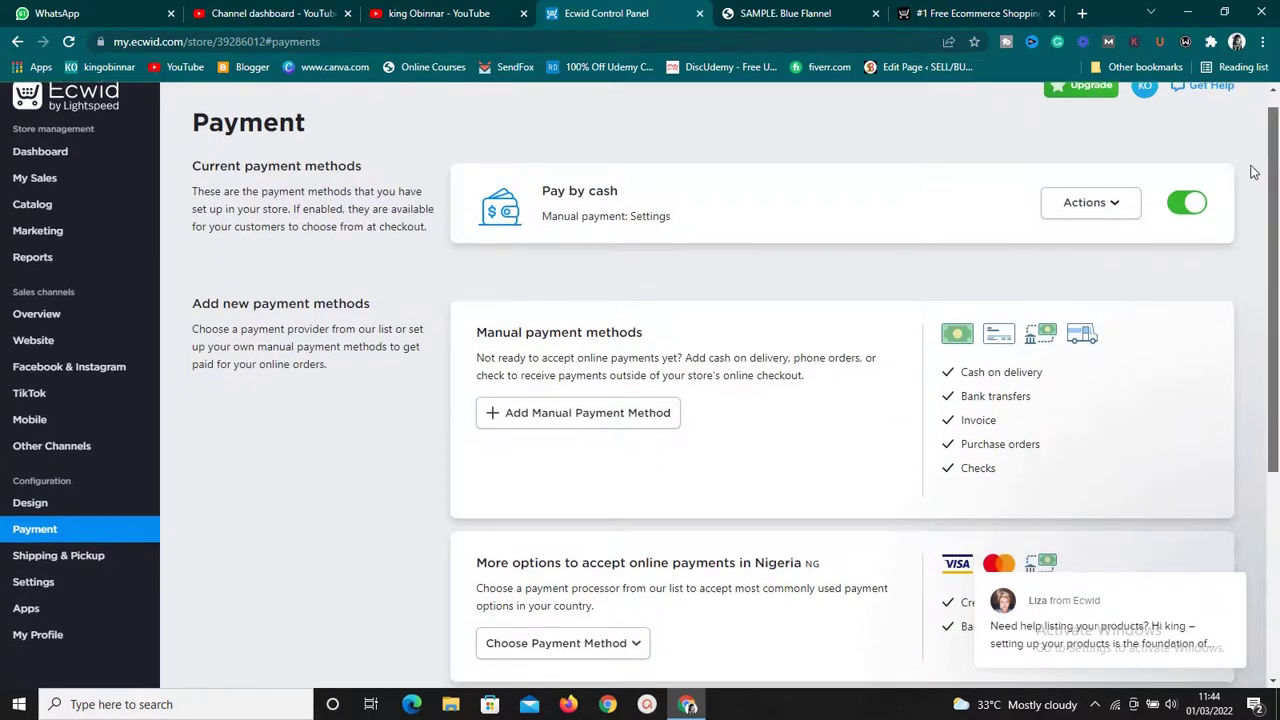
{"action": "scroll", "coordinate": [1255, 175], "scroll_direction": "up", "scroll_amount": 1}
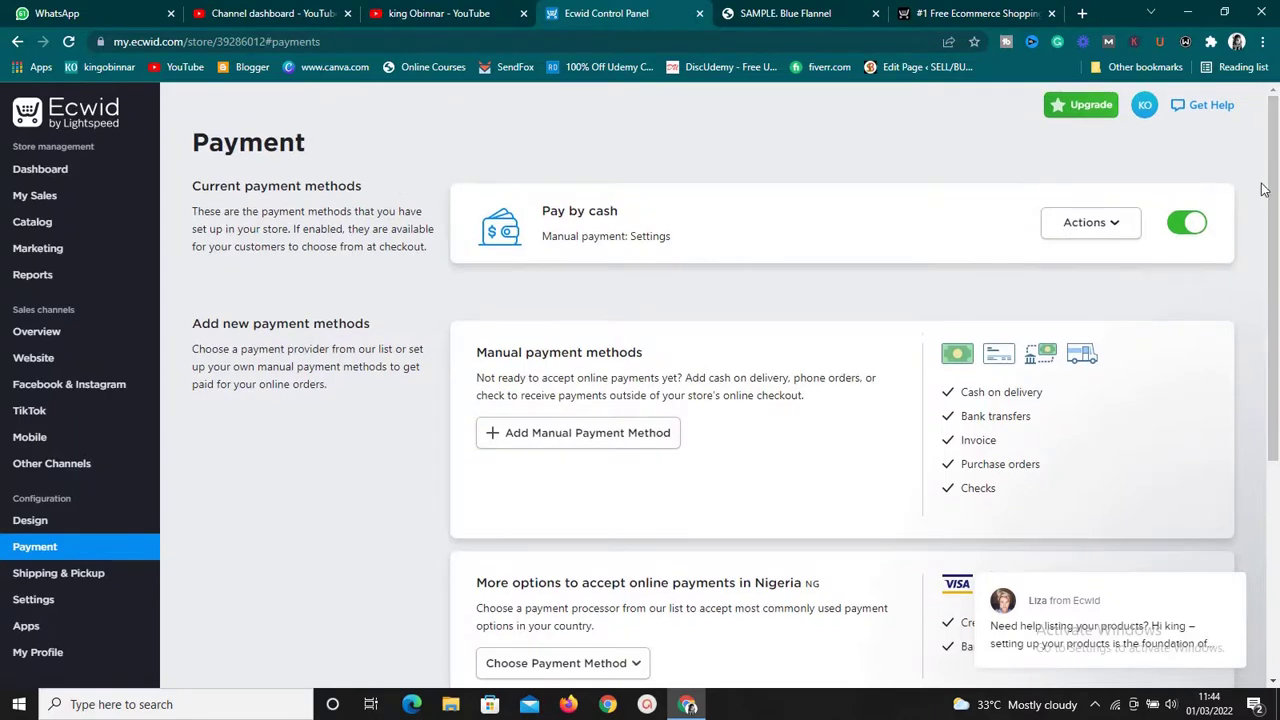
{"action": "scroll", "coordinate": [1000, 186], "scroll_direction": "down", "scroll_amount": 1}
{"action": "scroll", "coordinate": [850, 184], "scroll_direction": "up", "scroll_amount": 1}
- Look over the options offered under Apps, Settings and Marketing in the store's navigation
{"action": "mouse_move", "coordinate": [90, 632]}
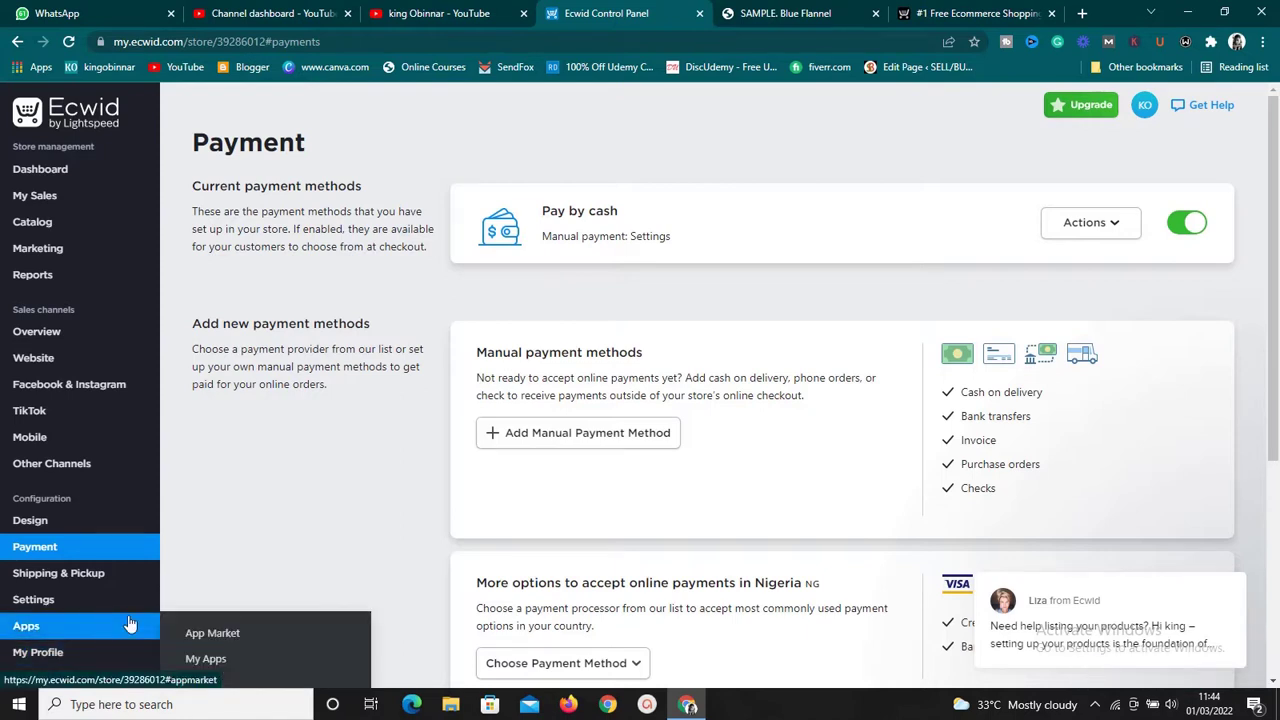
{"action": "mouse_move", "coordinate": [140, 599]}
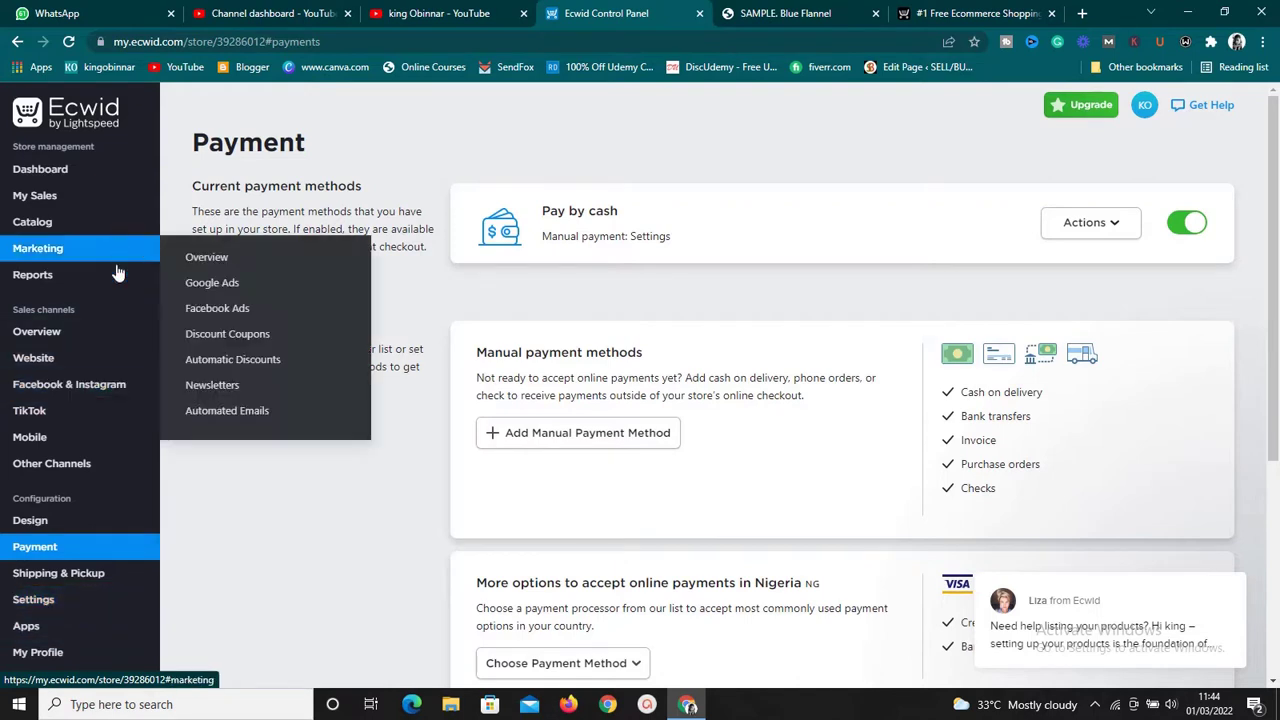
{"action": "mouse_move", "coordinate": [118, 238]}
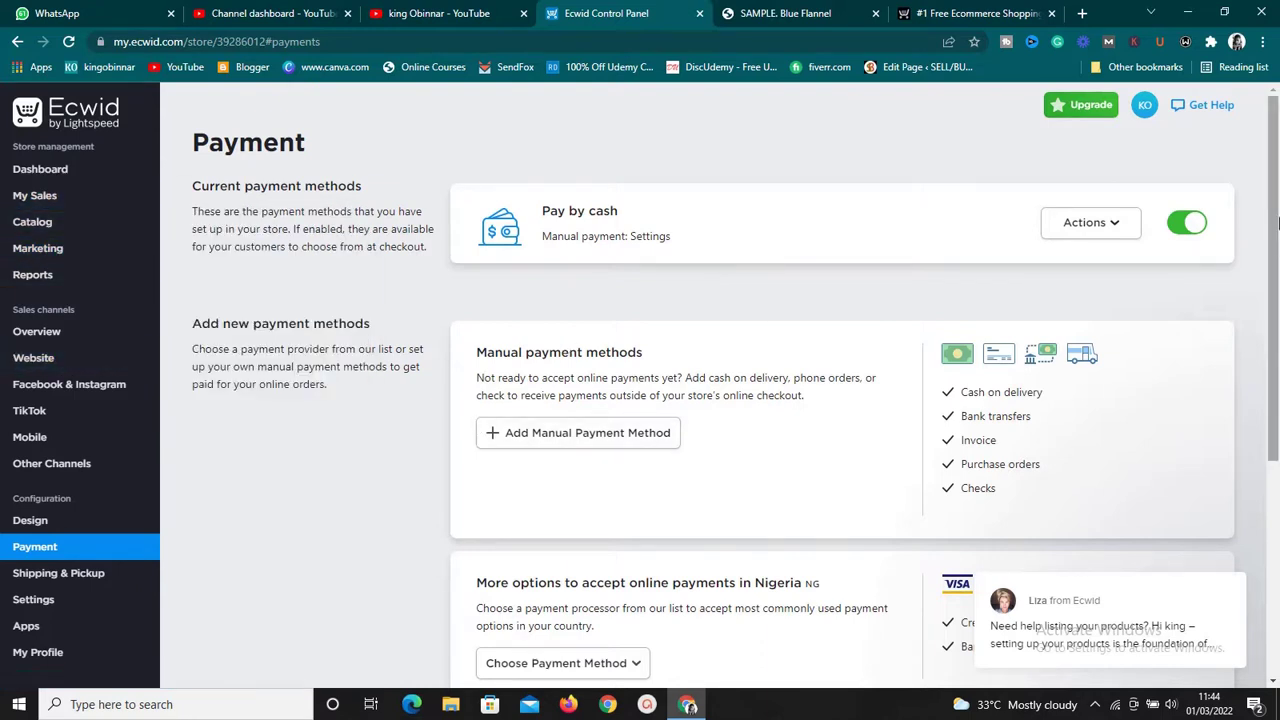
{"action": "left_click_drag", "start_coordinate": [1273, 222], "coordinate": [1249, 50]}
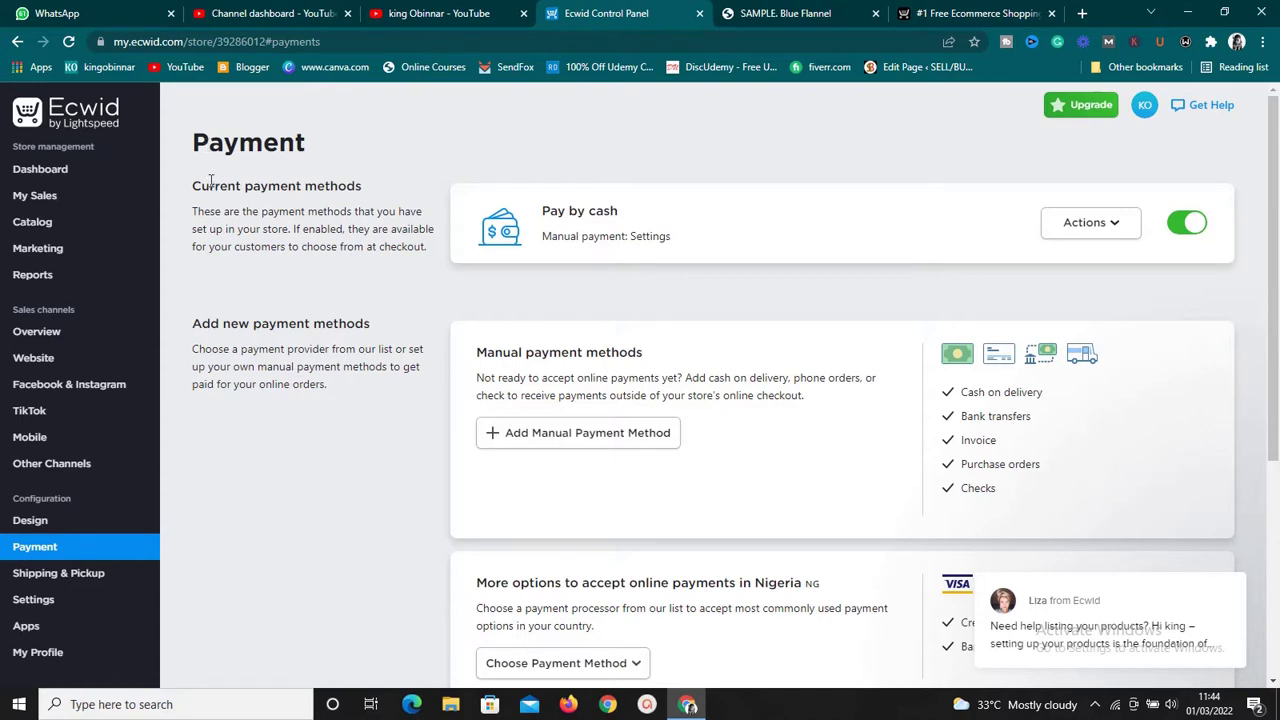
- Open the catalog's product list and look over the My Sales, Marketing and Website options
{"action": "mouse_move", "coordinate": [118, 200]}
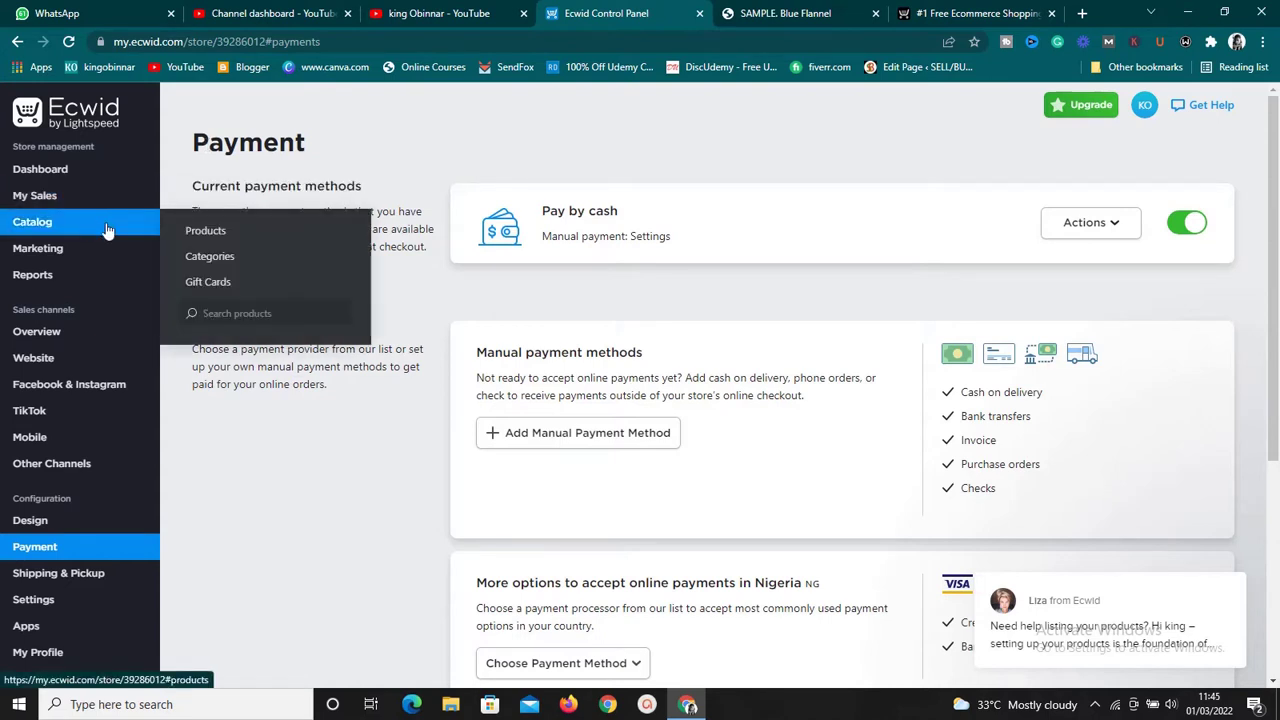
{"action": "left_click", "coordinate": [219, 237]}
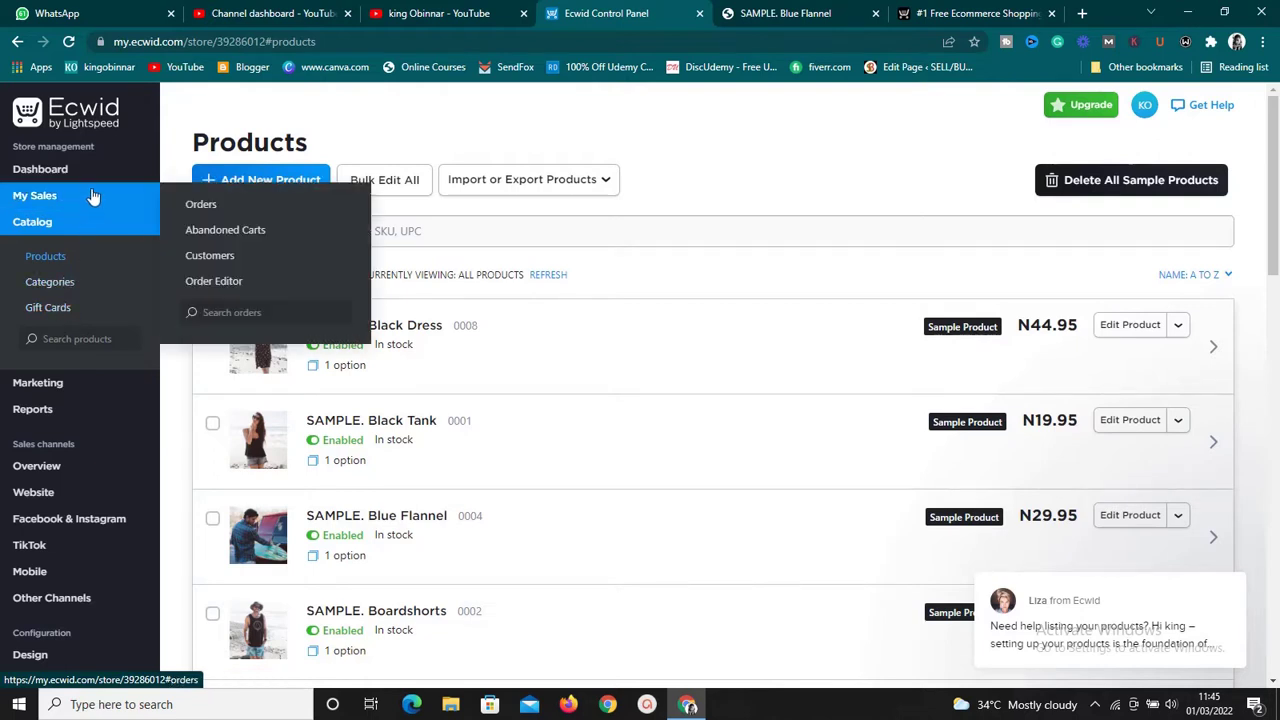
{"action": "mouse_move", "coordinate": [78, 388]}
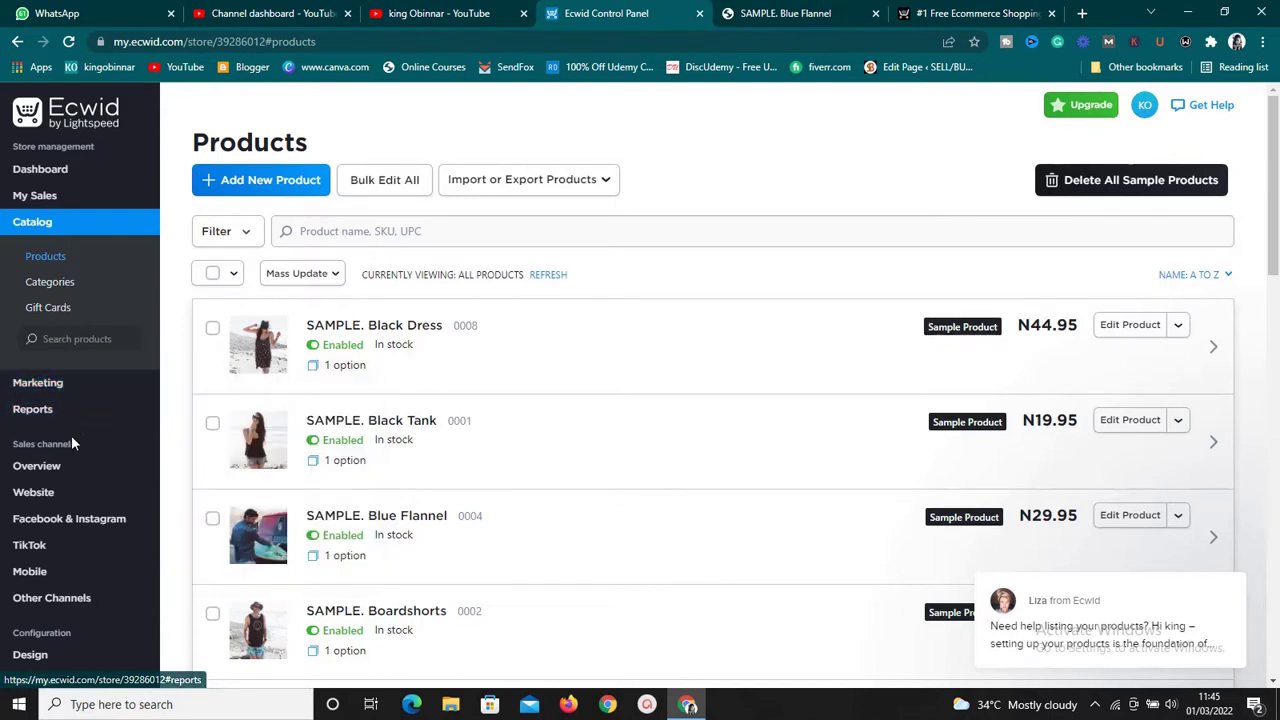
{"action": "mouse_move", "coordinate": [40, 501]}
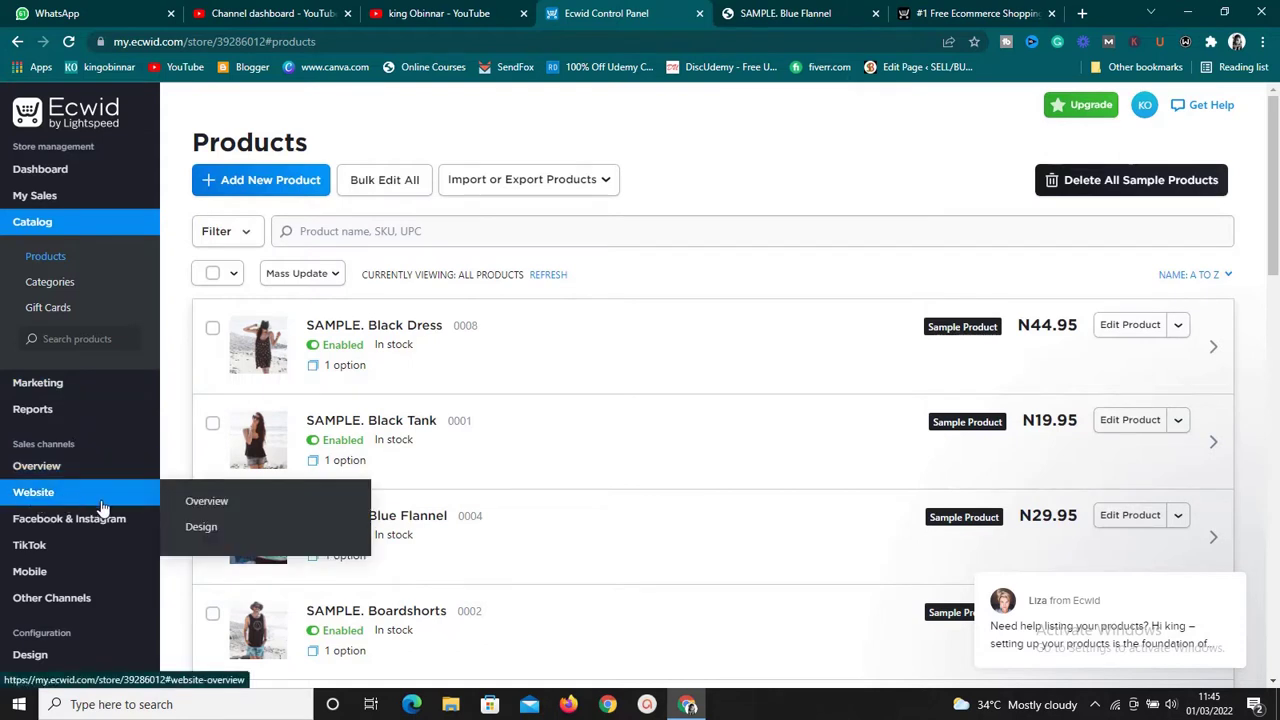
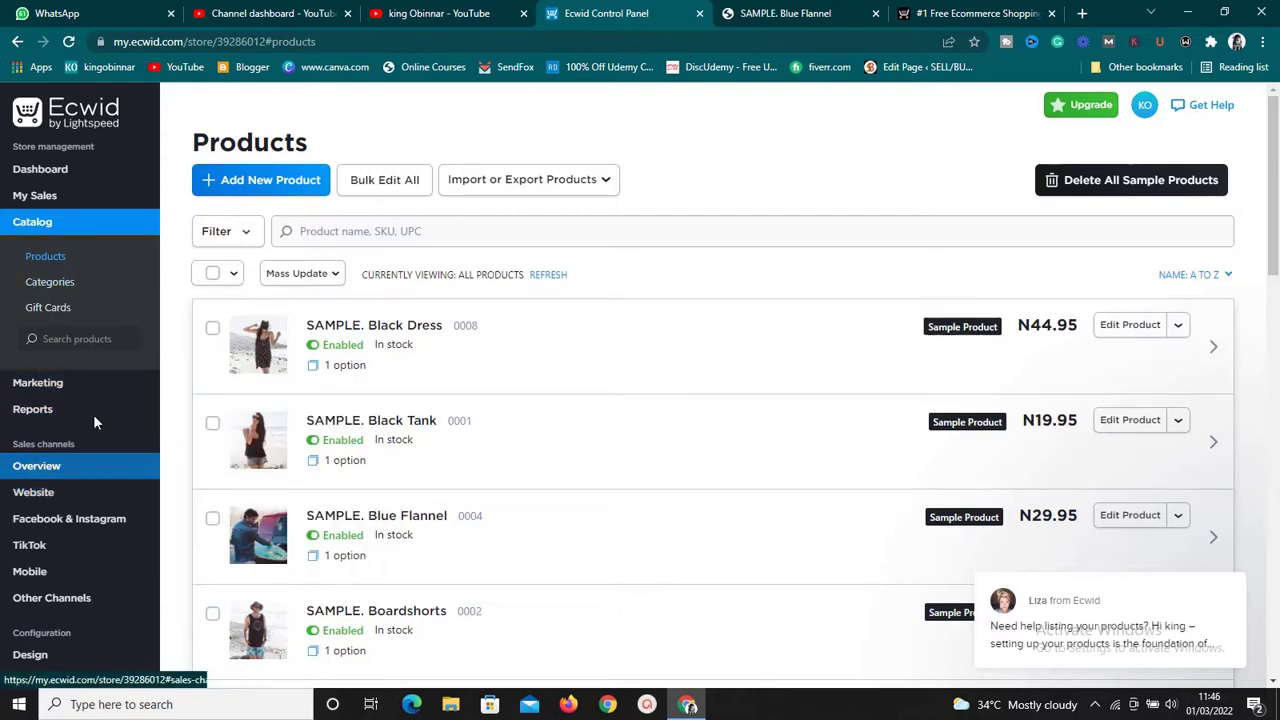
- Return to the store dashboard and review the to-do list, reports and tips for the first sale
{"action": "left_click", "coordinate": [81, 178]}
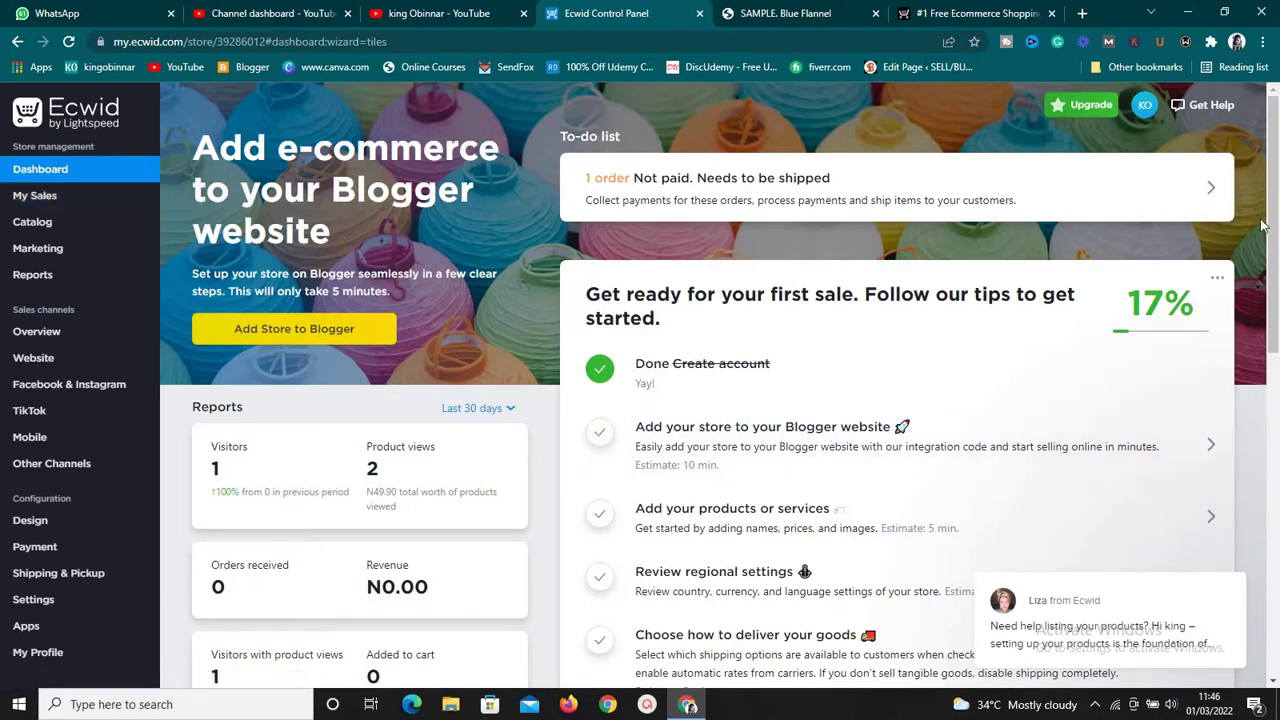
{"action": "left_click_drag", "start_coordinate": [1272, 228], "coordinate": [1274, 292]}
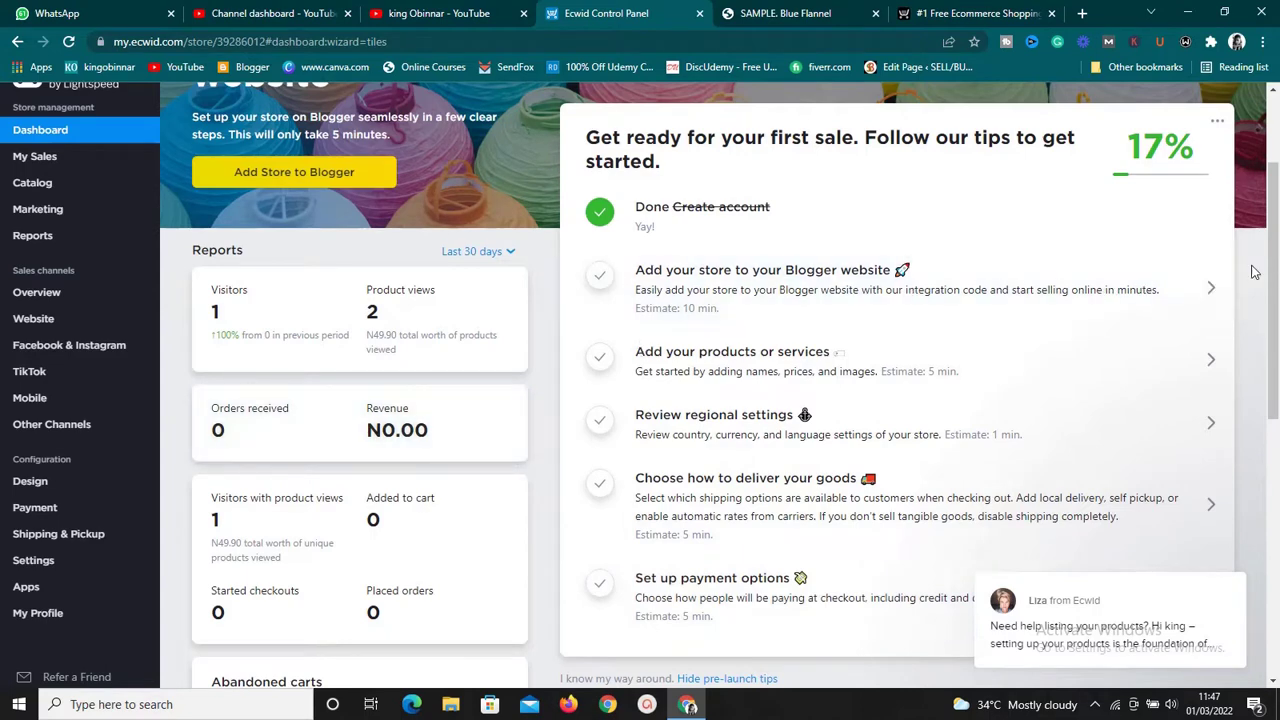
{"action": "scroll", "coordinate": [1260, 272], "scroll_direction": "up", "scroll_amount": 2}
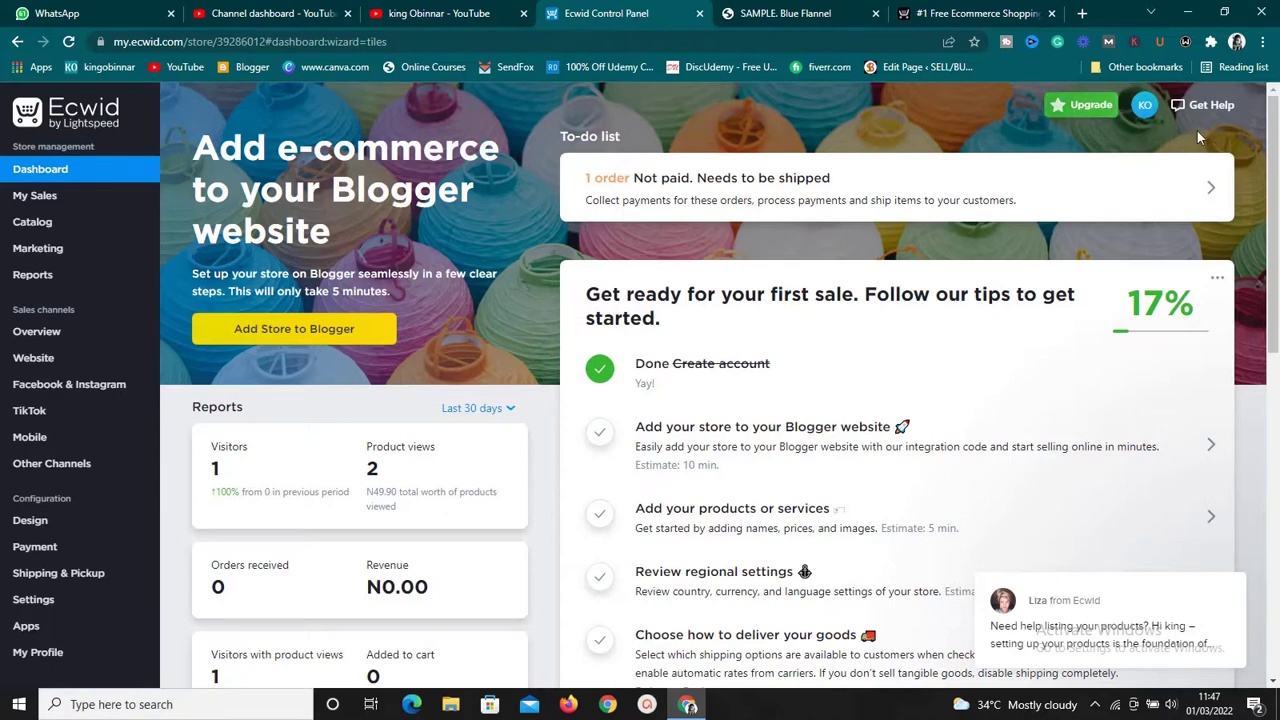
- Open the plan upgrade page and compare the Free, Venture, Business and Unlimited plans' prices and features
{"action": "right_click", "coordinate": [1080, 114]}
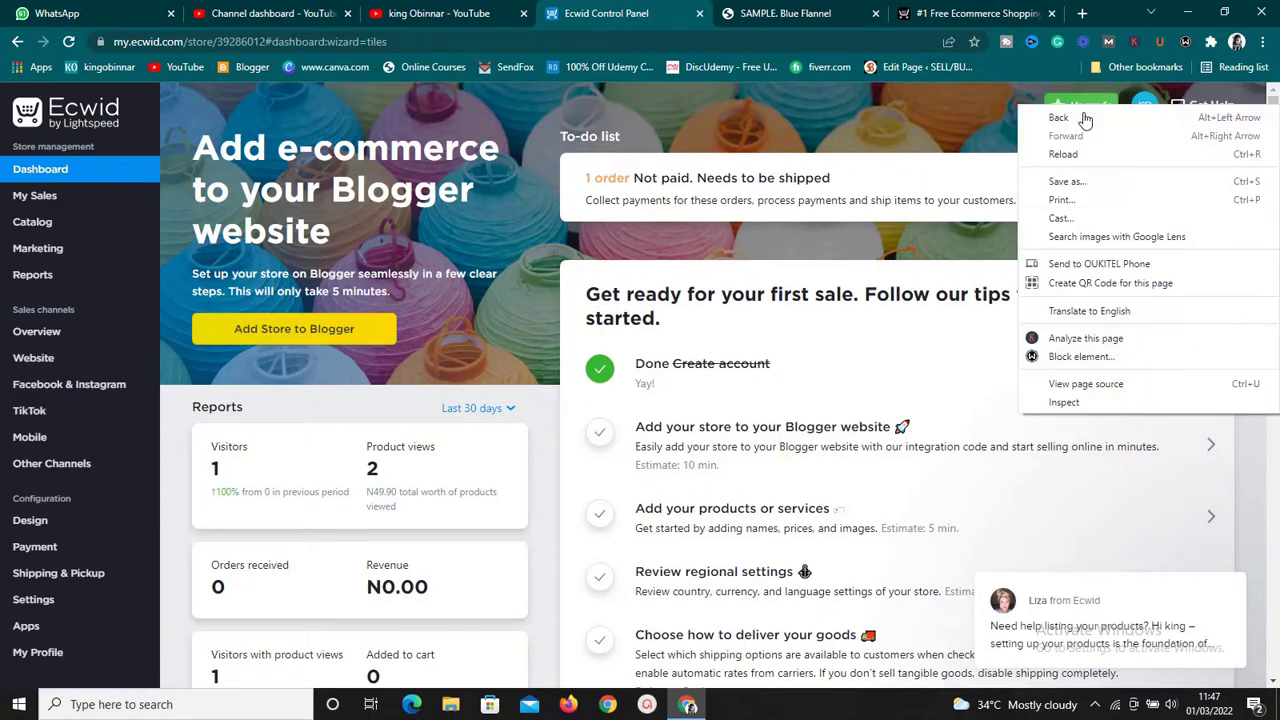
{"action": "left_click", "coordinate": [993, 146]}
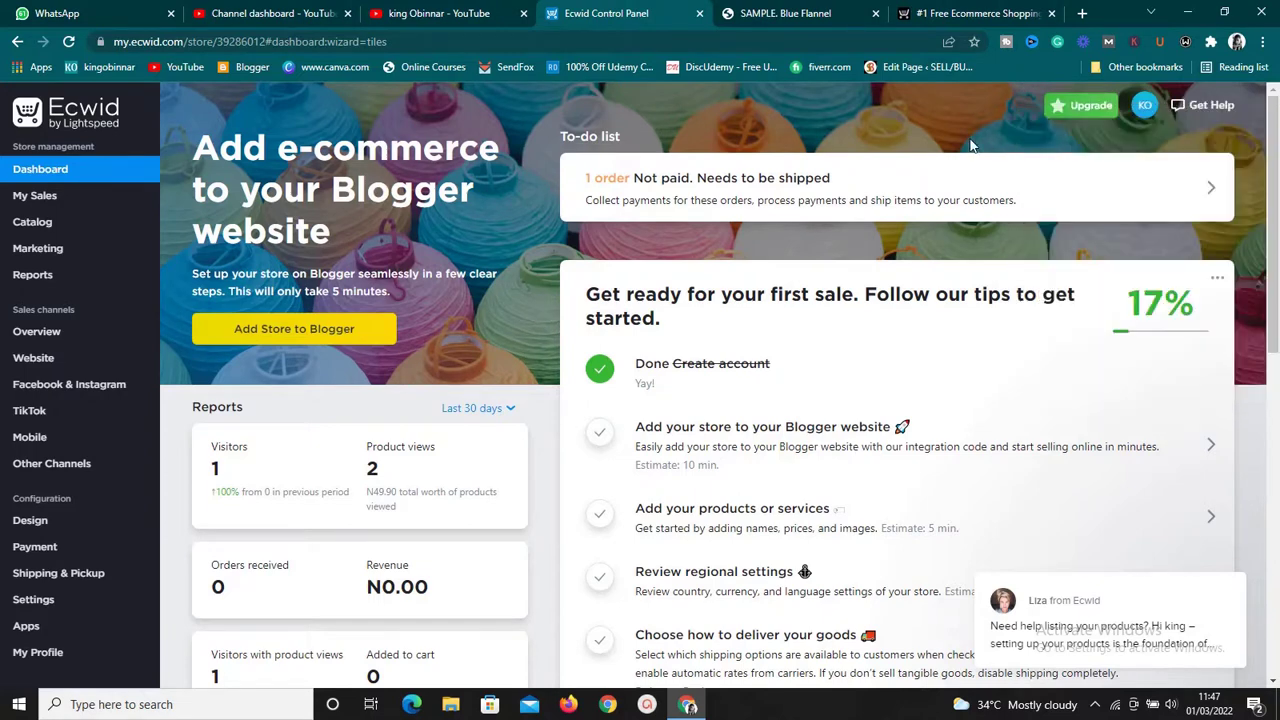
{"action": "left_click", "coordinate": [1083, 108]}
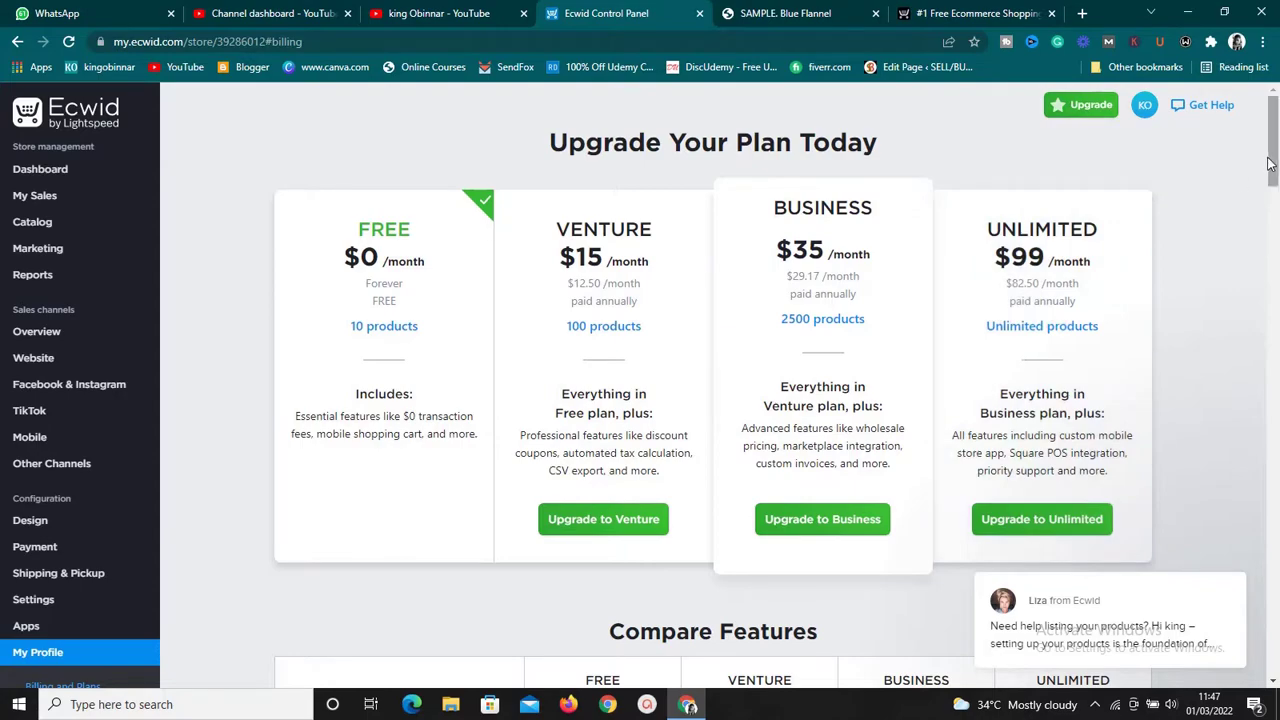
{"action": "left_click_drag", "start_coordinate": [1270, 163], "coordinate": [1230, 193]}
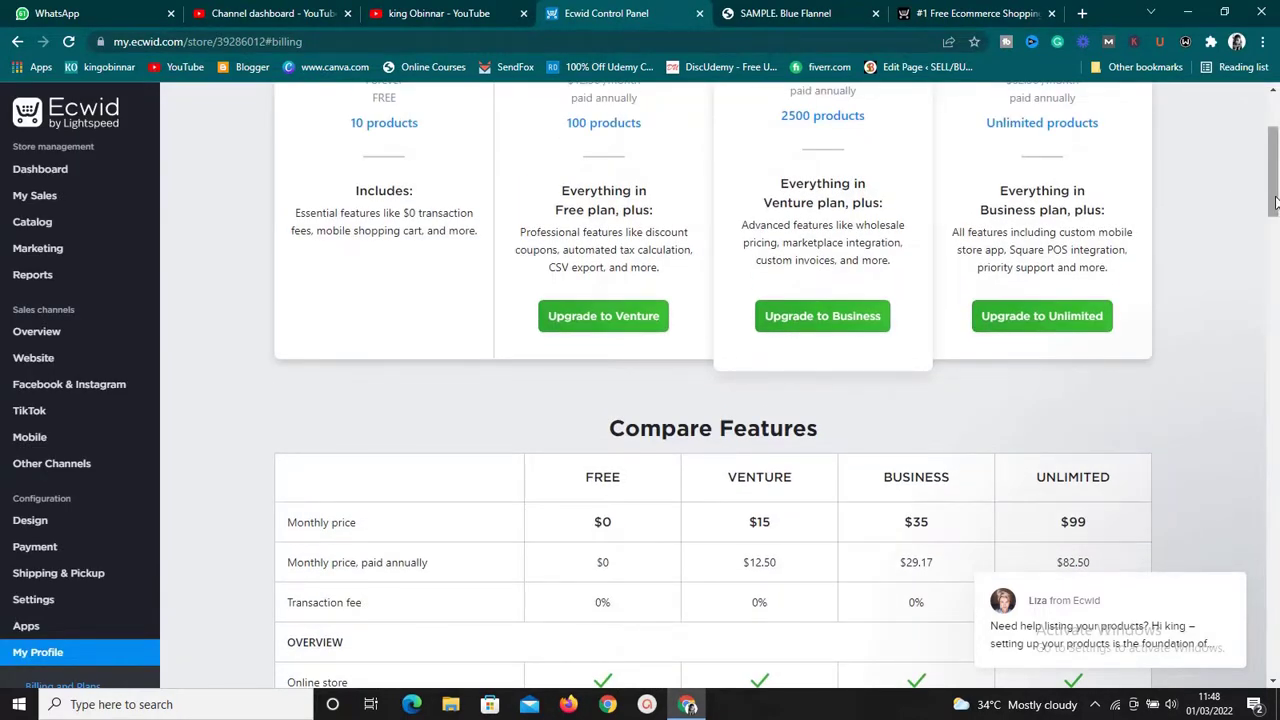
{"action": "left_click_drag", "start_coordinate": [1275, 203], "coordinate": [1273, 120]}
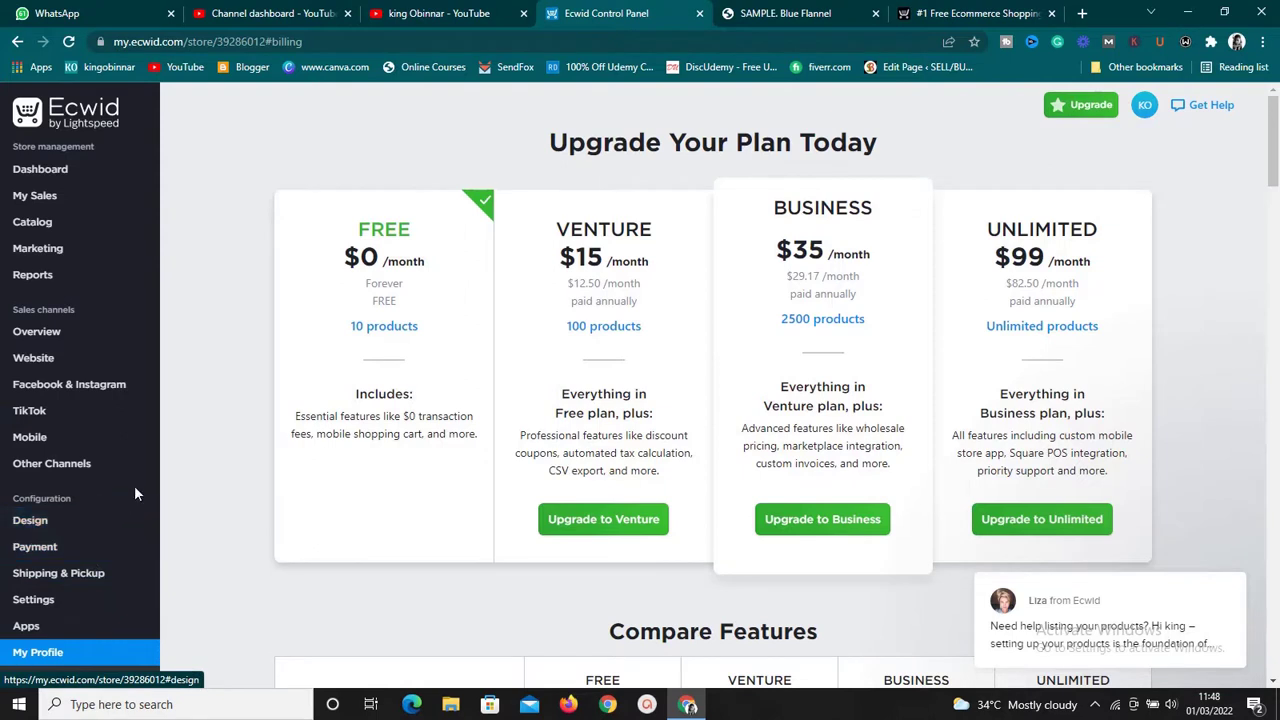
- Look over the Website, Facebook & Instagram and TikTok sales channels and their available options
{"action": "mouse_move", "coordinate": [133, 390]}
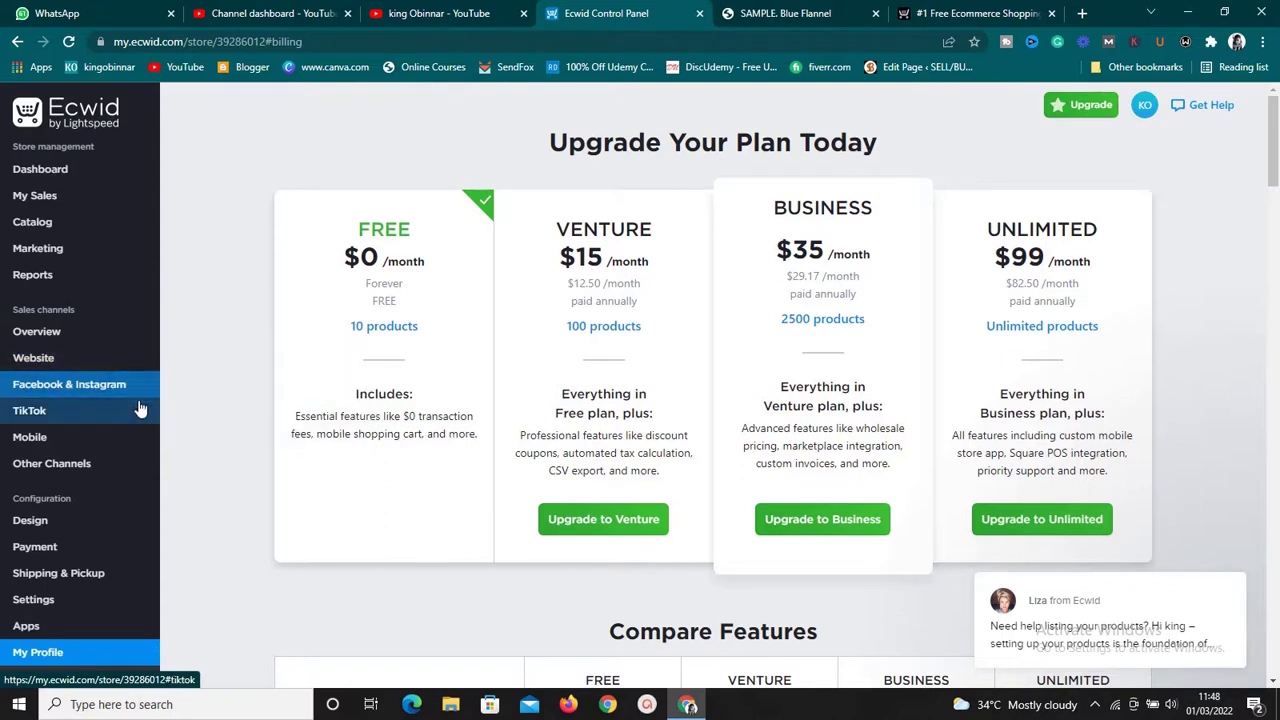
{"action": "mouse_move", "coordinate": [97, 413]}
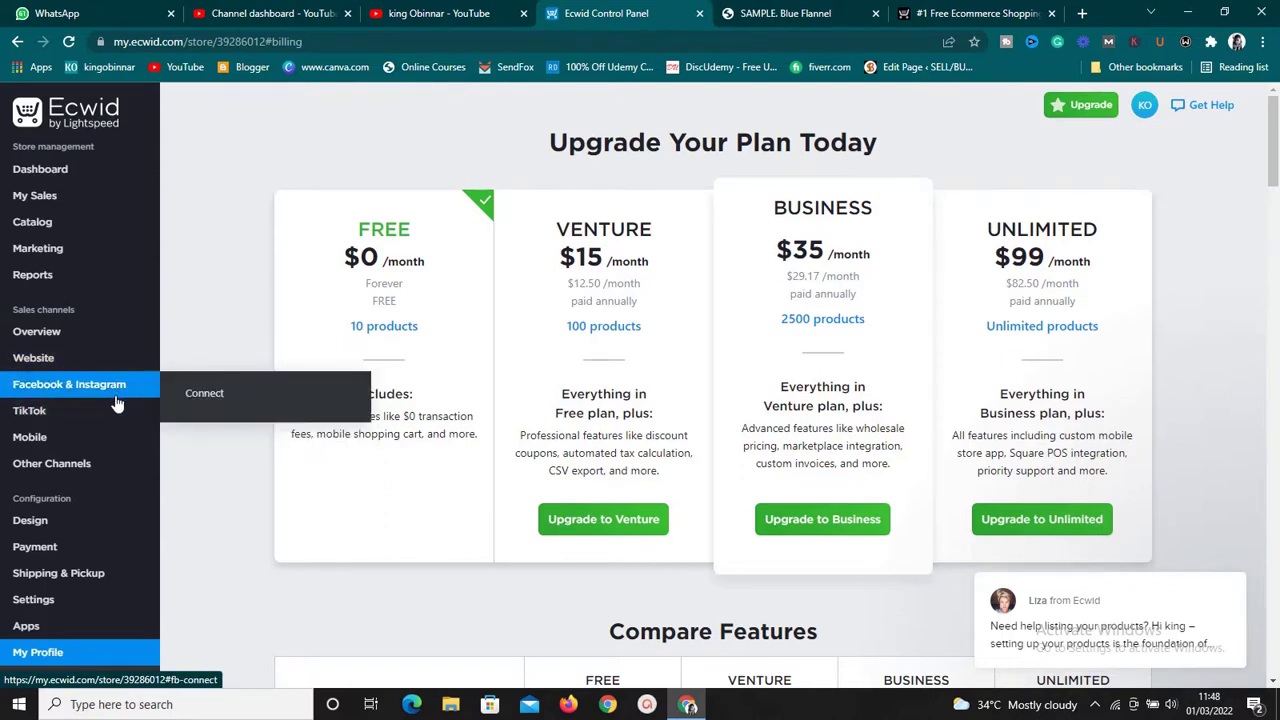
{"action": "mouse_move", "coordinate": [127, 358]}
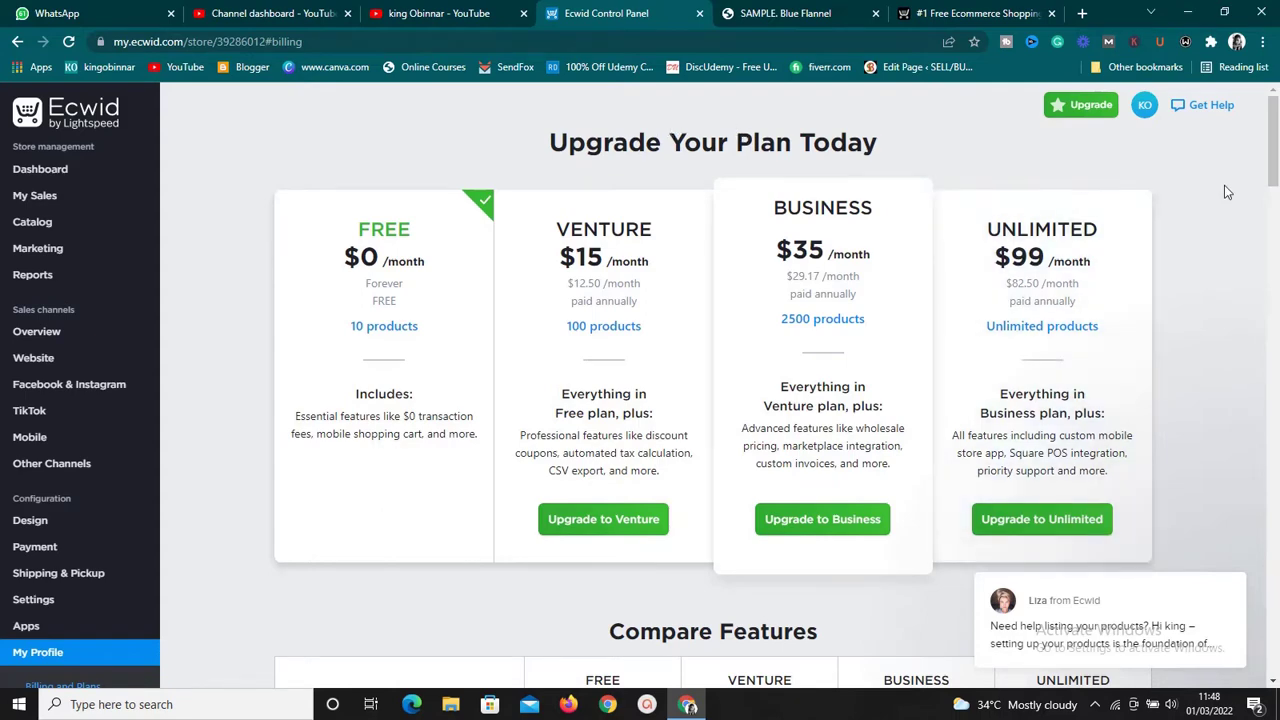
{"action": "left_click_drag", "start_coordinate": [1268, 184], "coordinate": [1000, 320]}
{"action": "left_click", "coordinate": [1099, 706]}
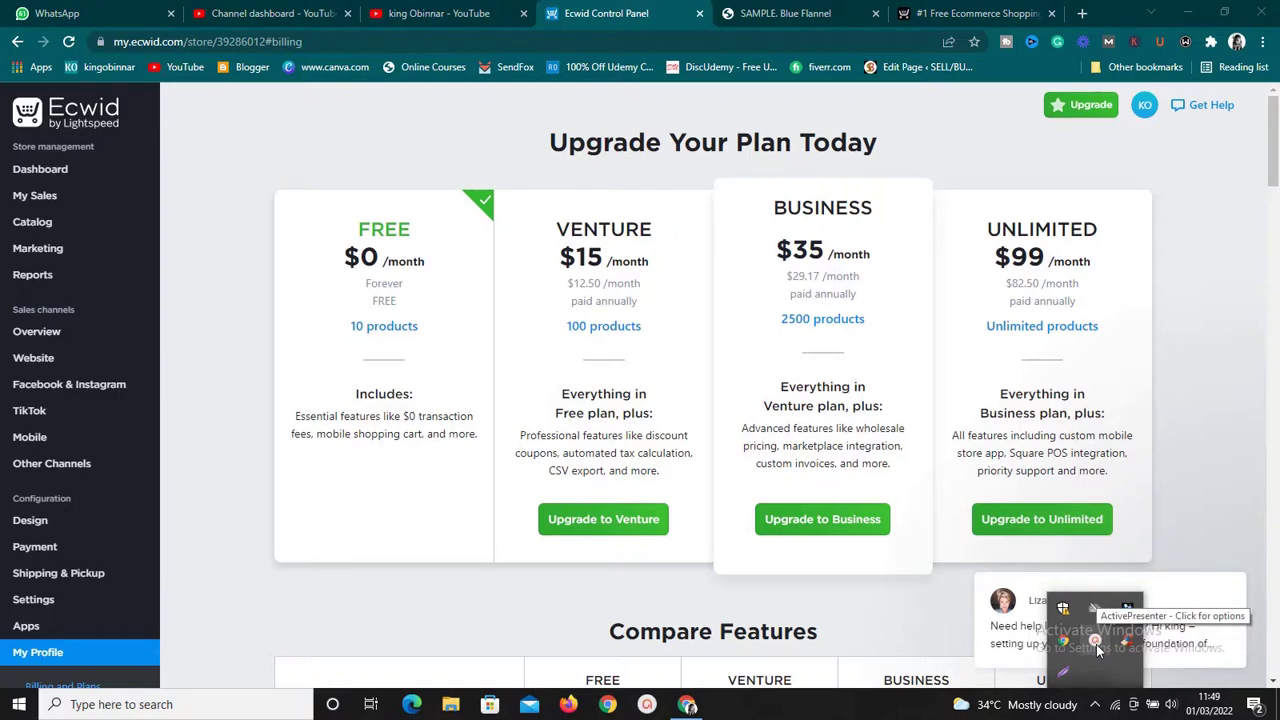
{"action": "left_click", "coordinate": [1096, 645]}
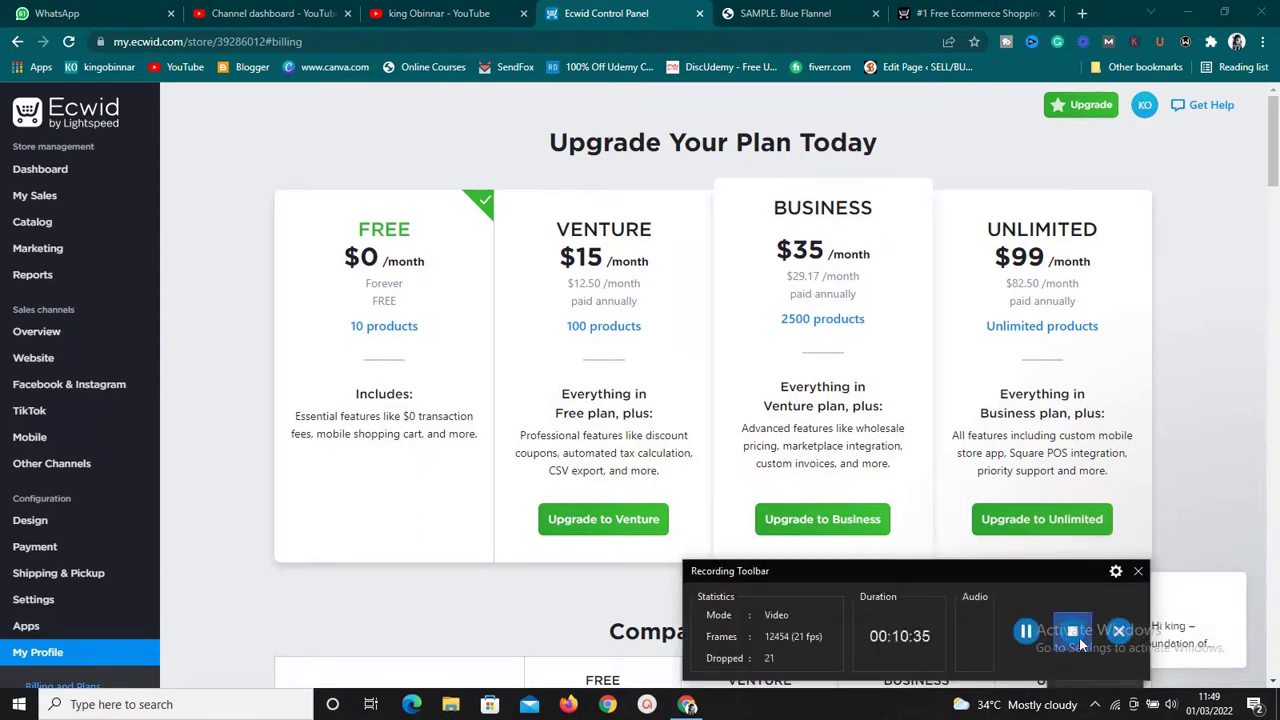